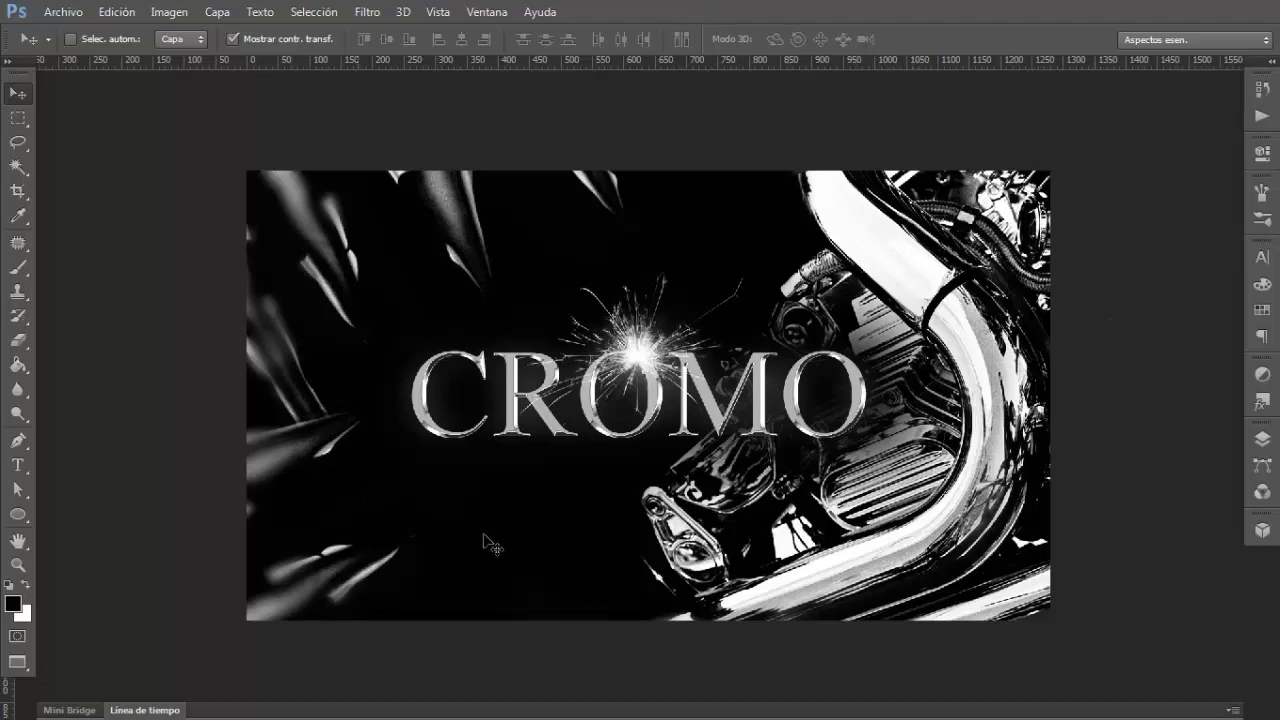
Zoom in to inspect the CROMO artwork, then zoom back out to the full document.
click(18, 566)
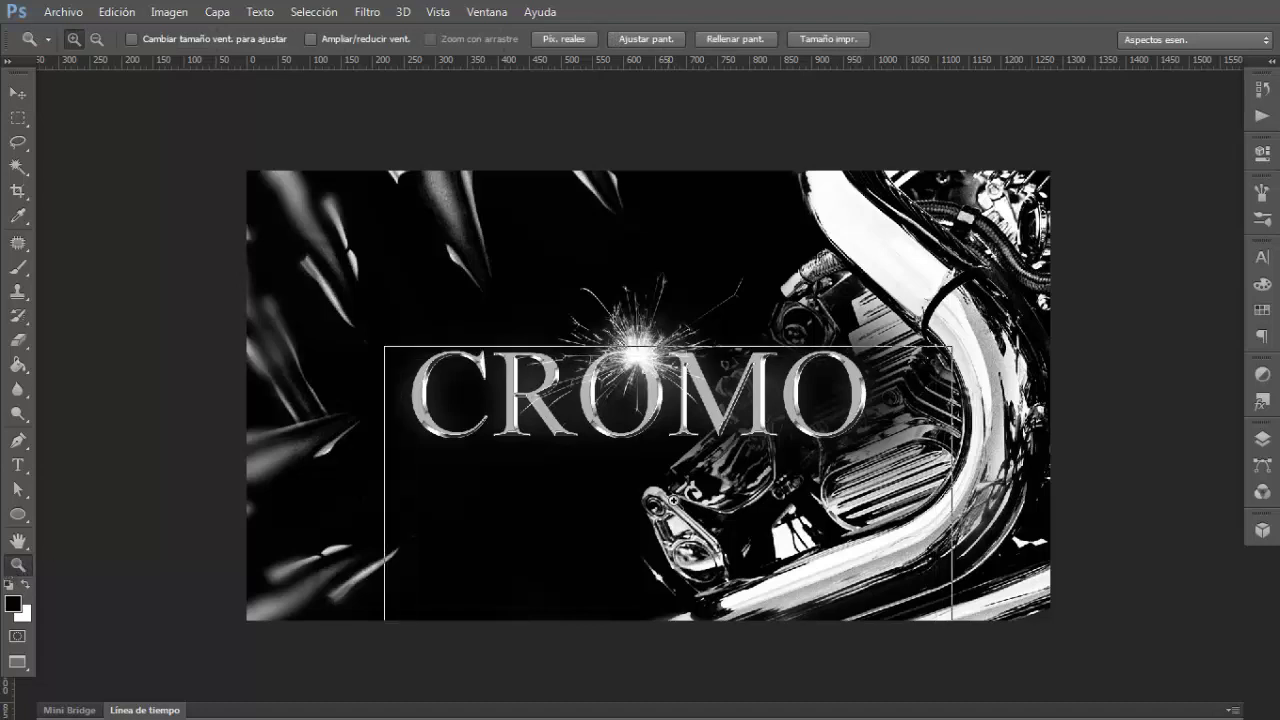
click(672, 508)
scroll(930, 450, up, 1)
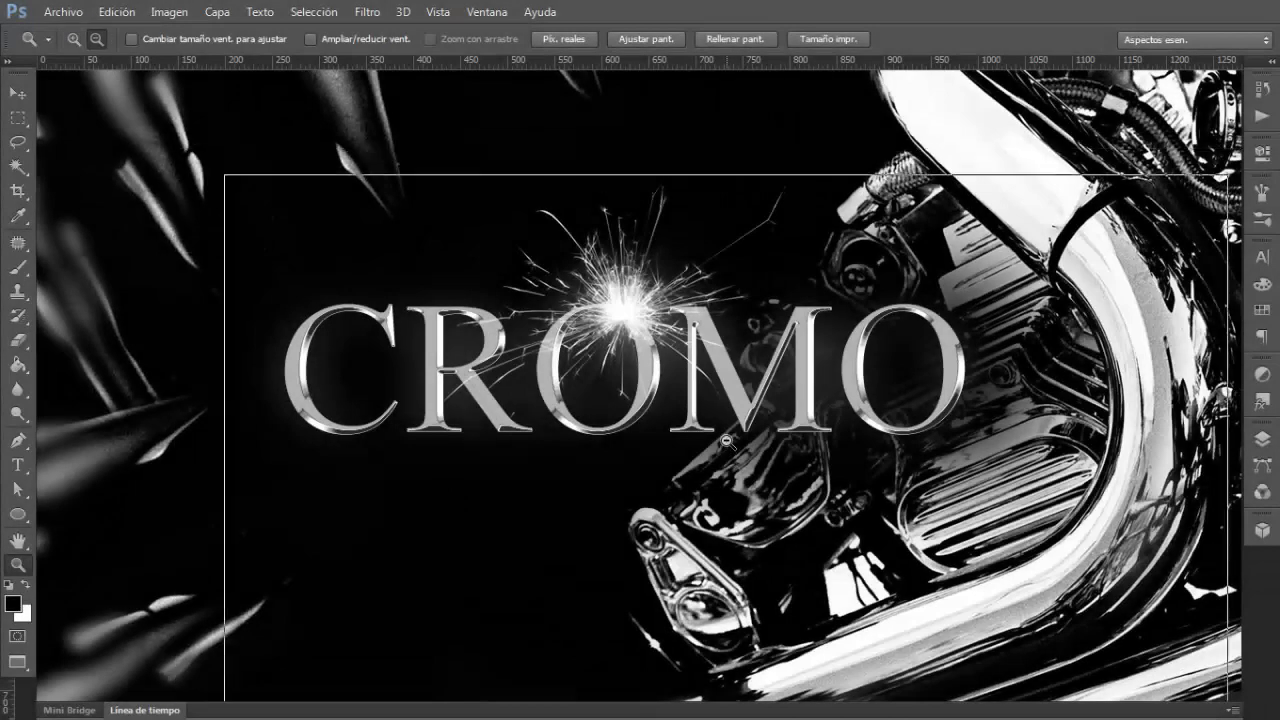
alt+click(727, 440)
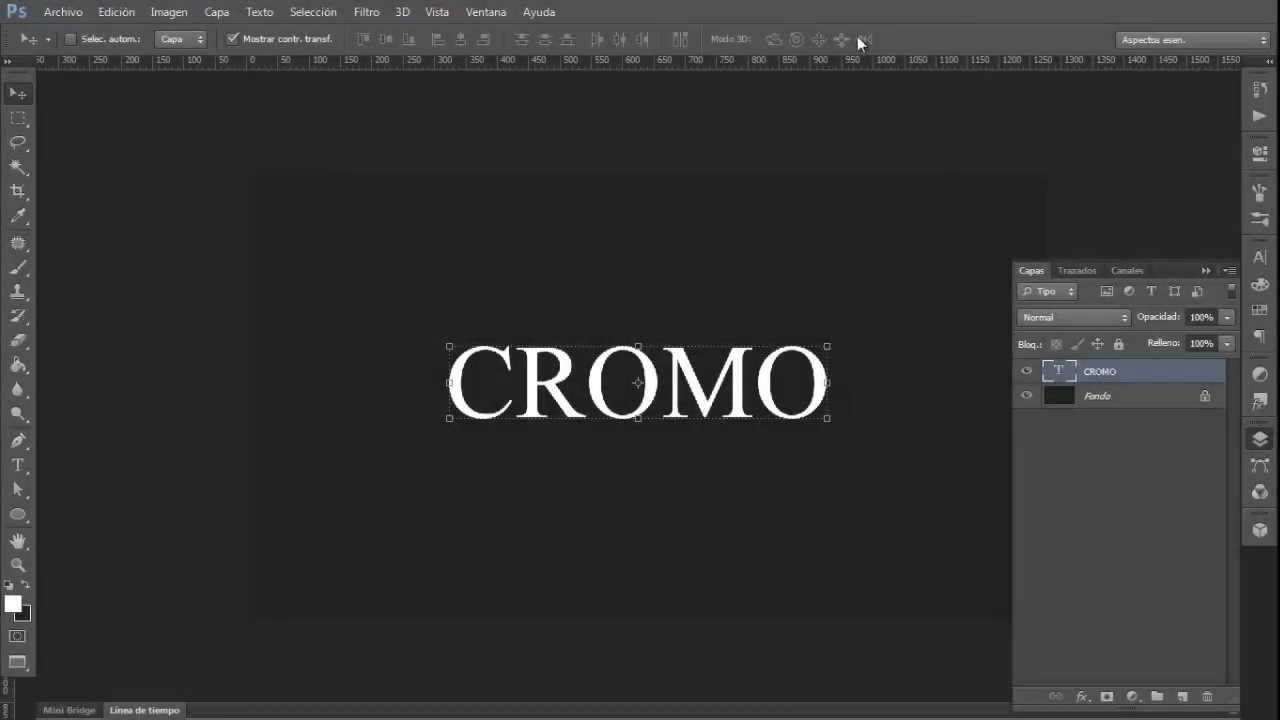
Confirm the CROMO text uses Microsoft Himalaya, then return to the Move tool.
click(17, 465)
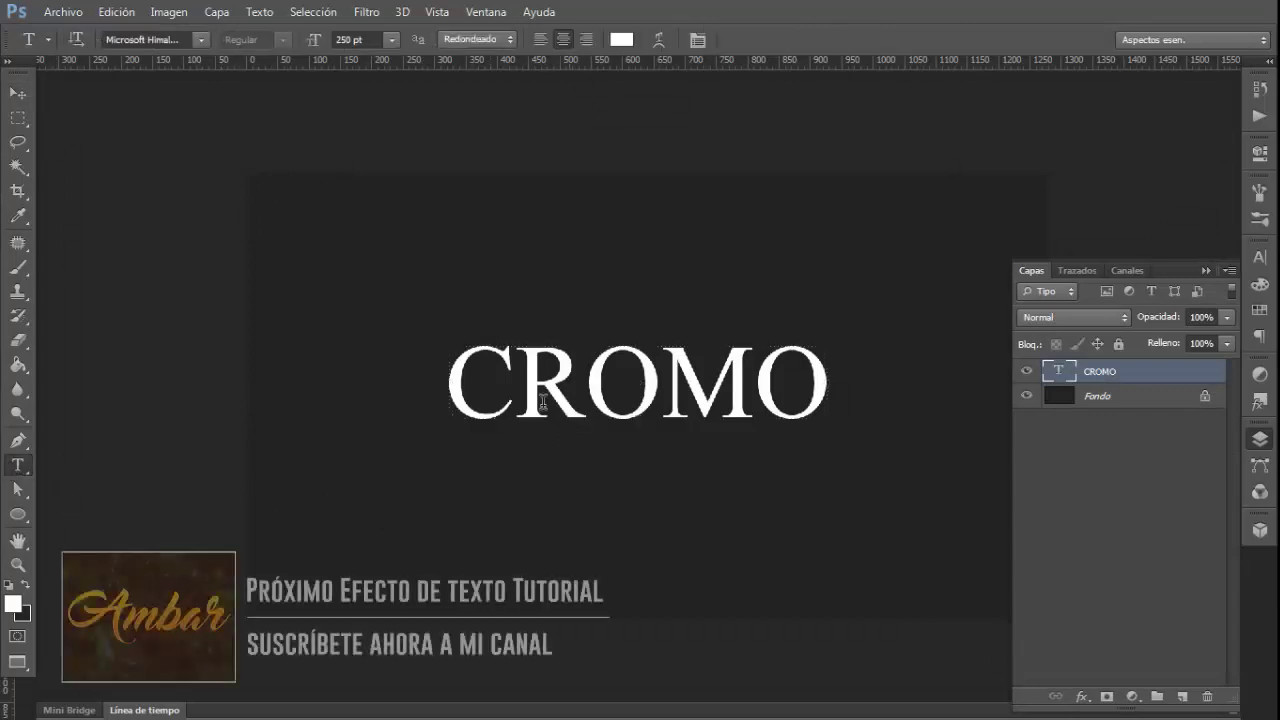
click(176, 39)
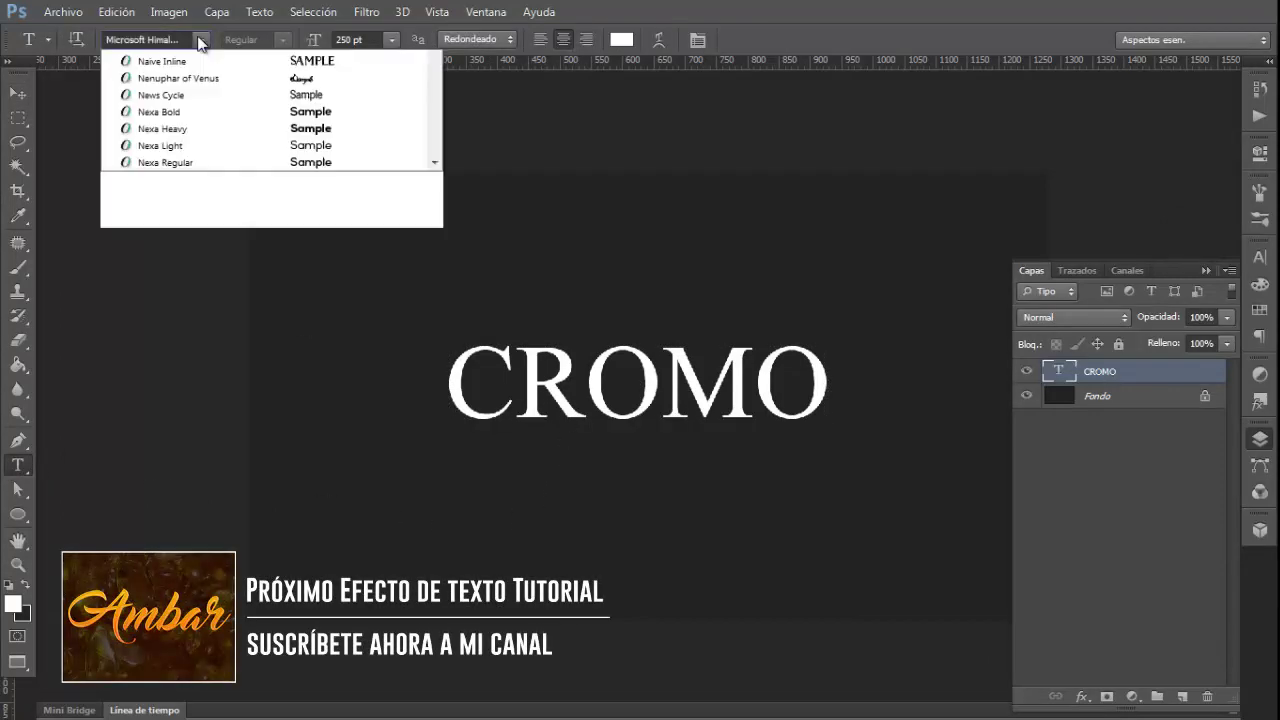
click(710, 12)
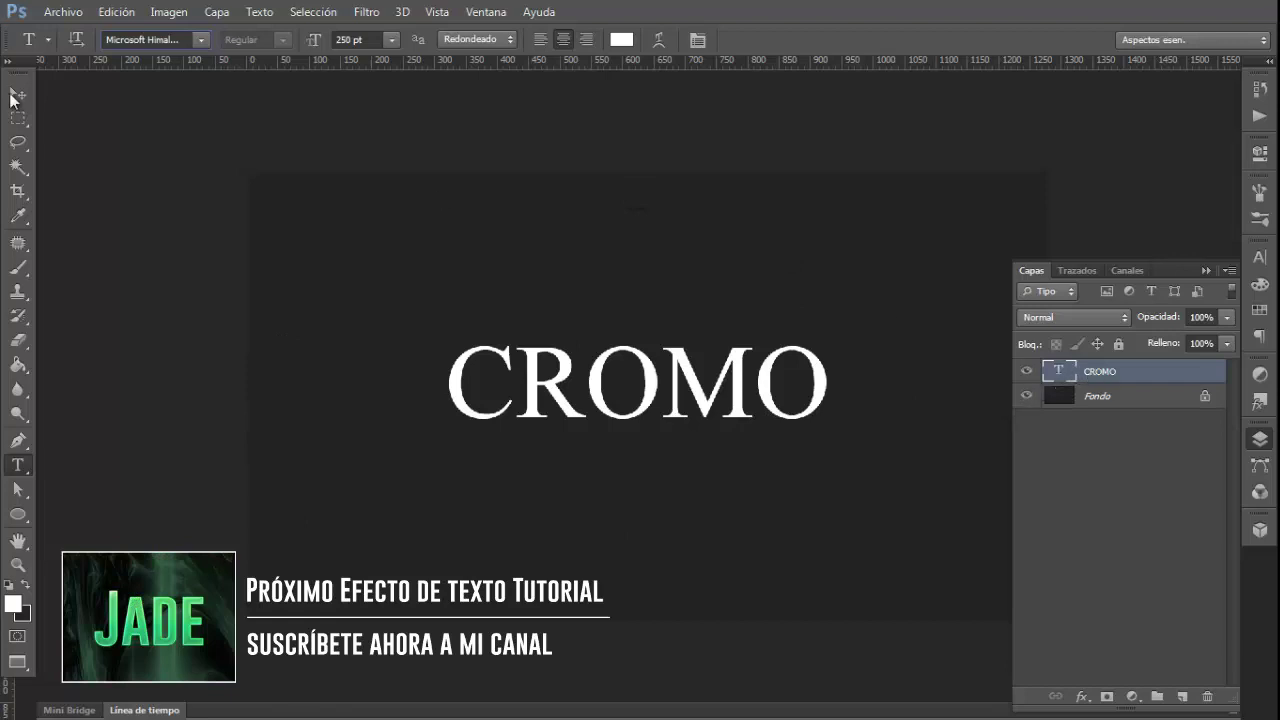
click(15, 95)
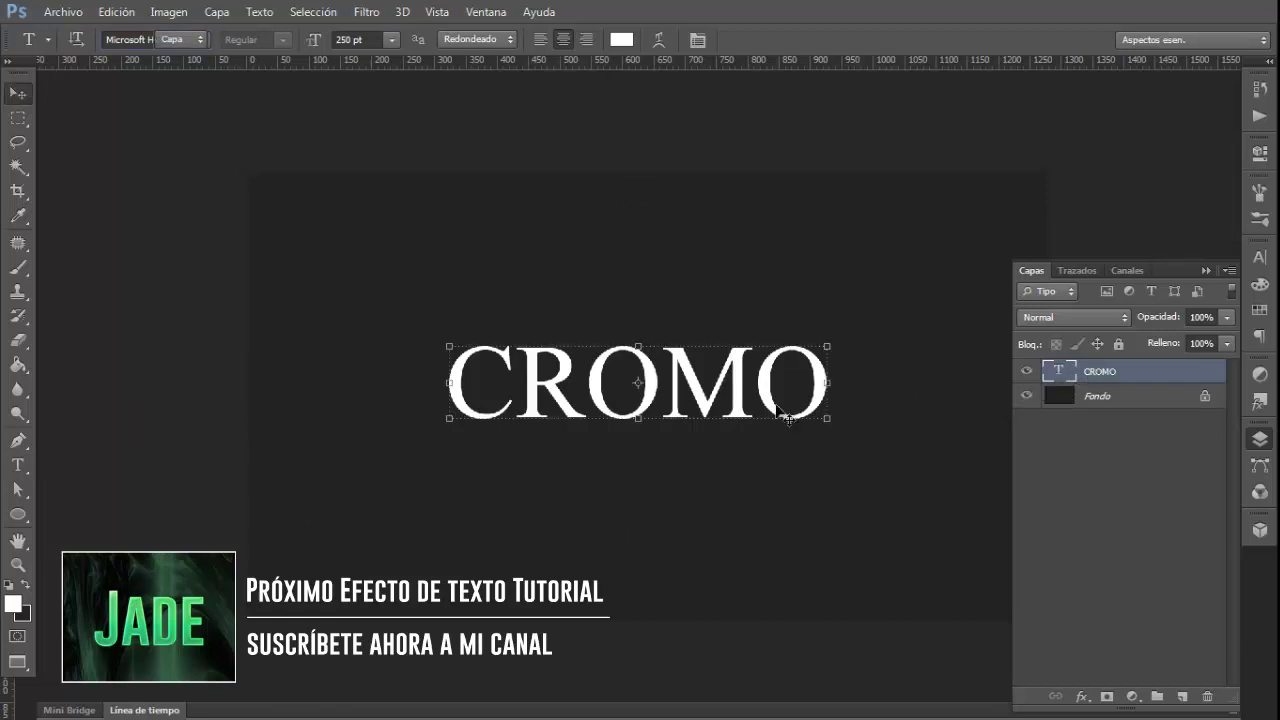
Enable Bisel y relieve on CROMO: Cincel duro, 285% depth, direction Abajo, 5 px size.
double_click(1166, 380)
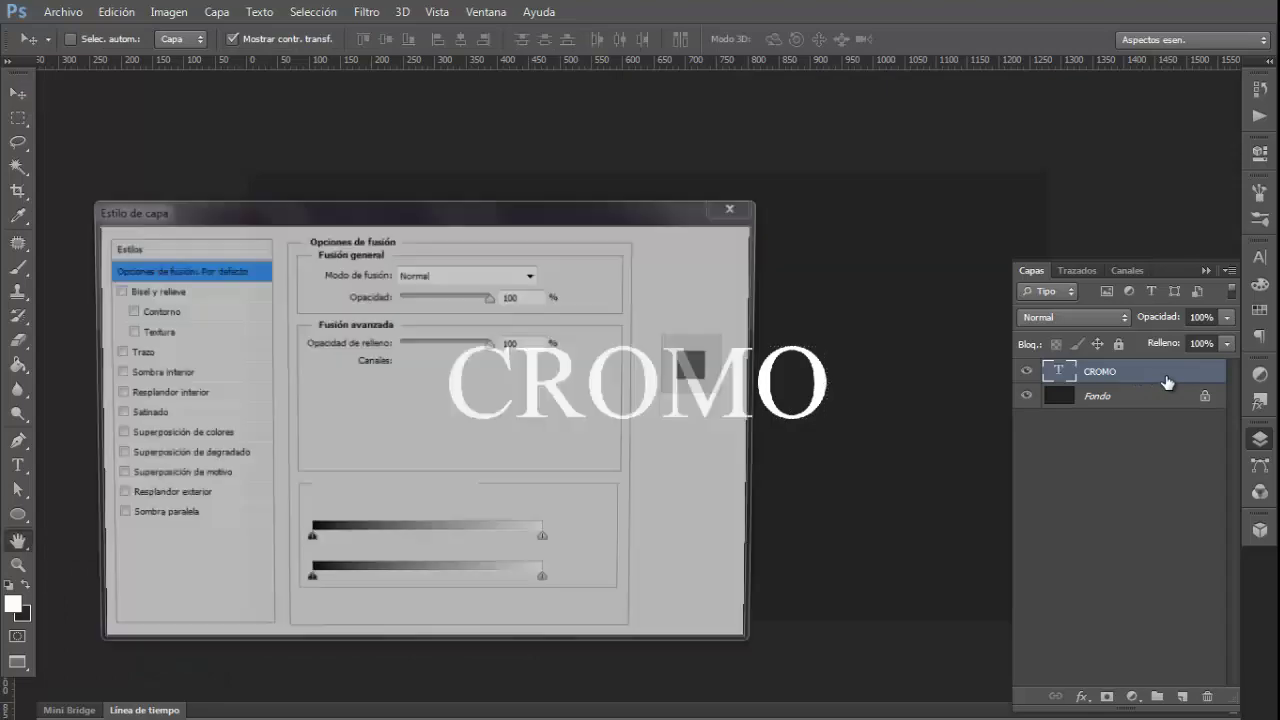
drag(505, 230, 1064, 217)
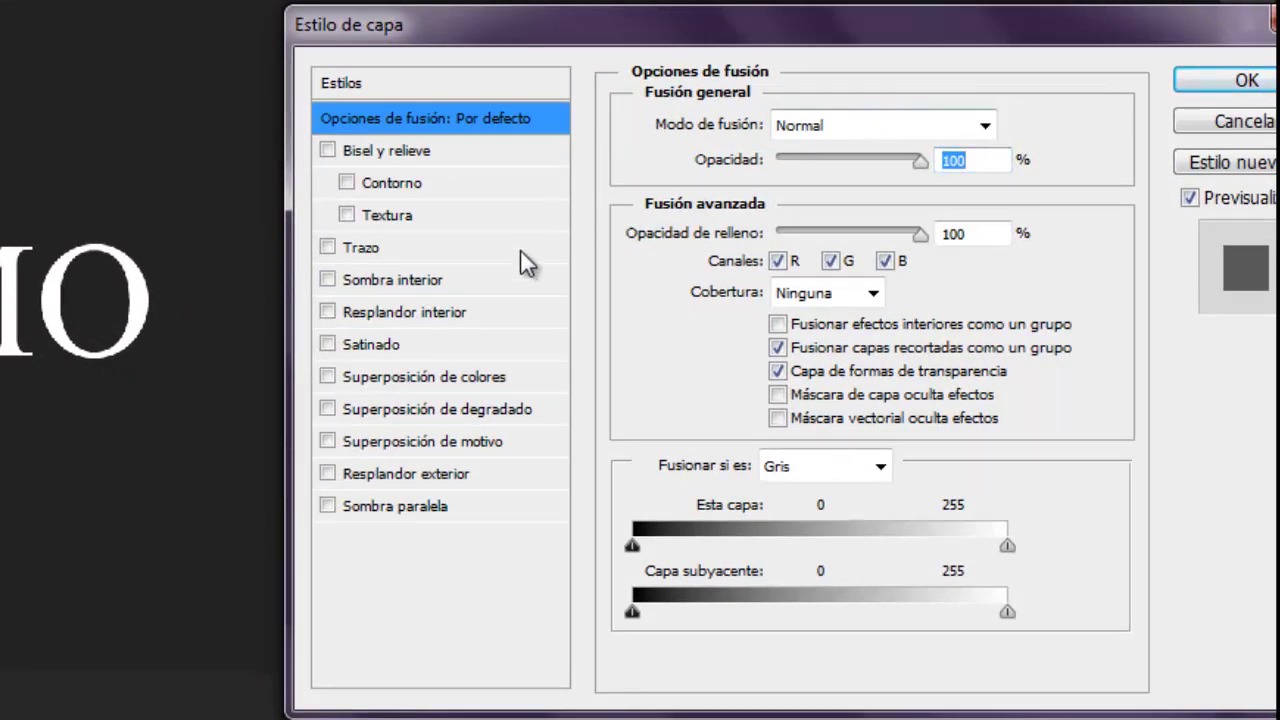
click(436, 153)
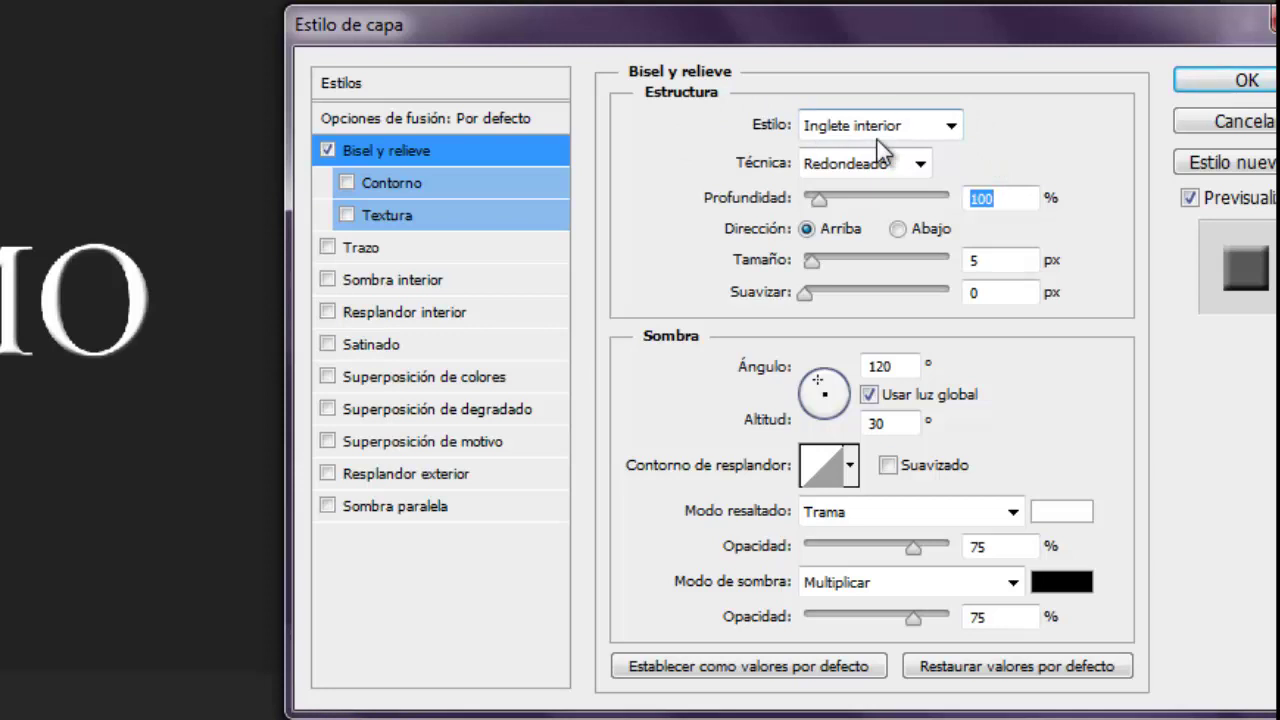
click(922, 165)
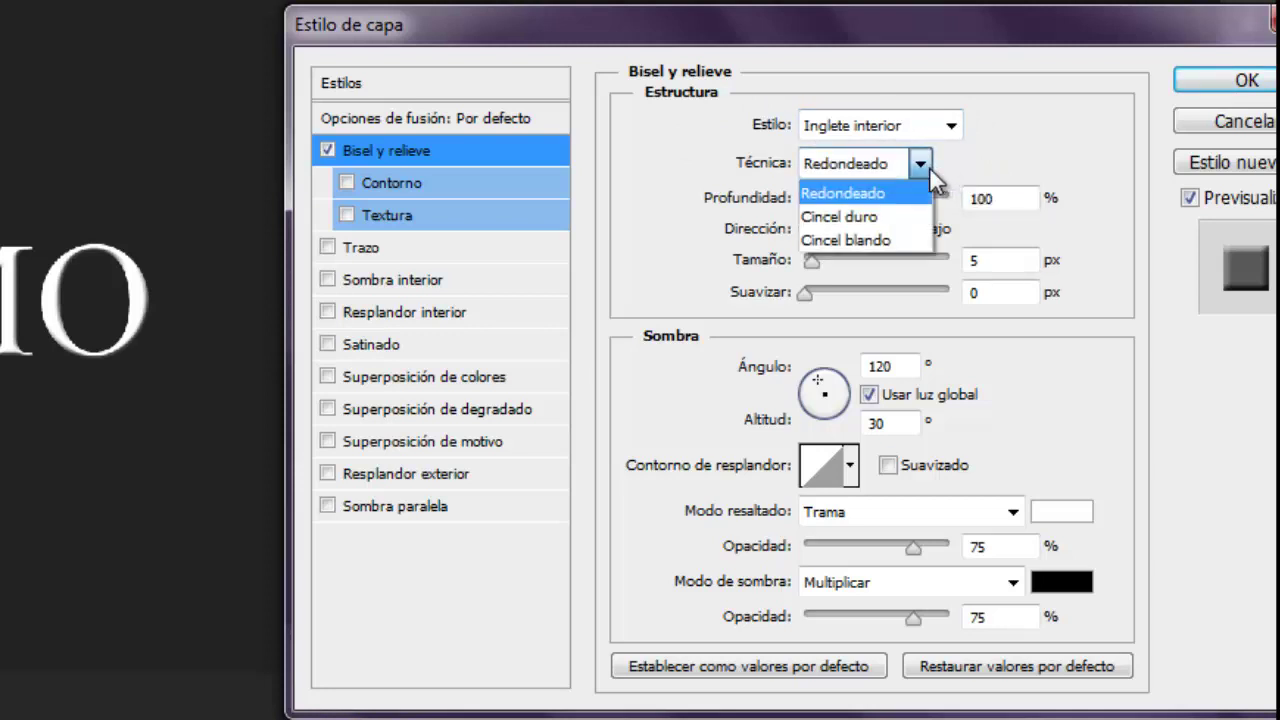
click(912, 224)
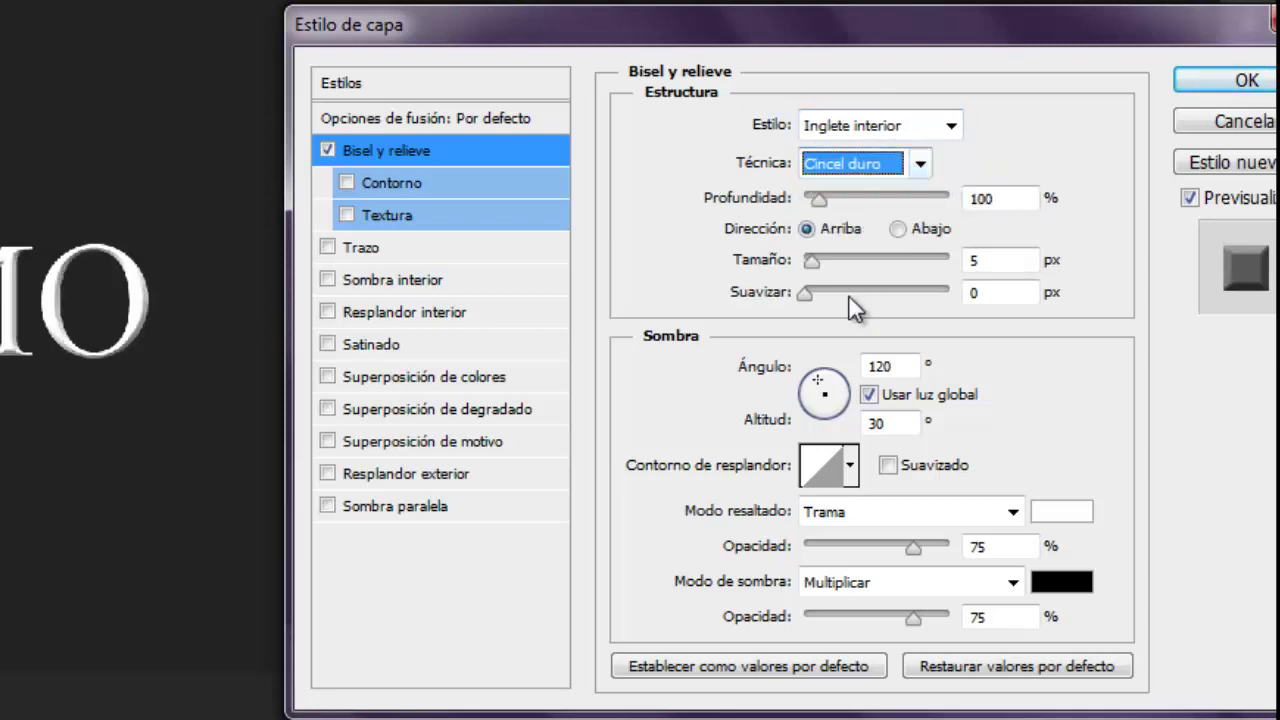
double_click(985, 200)
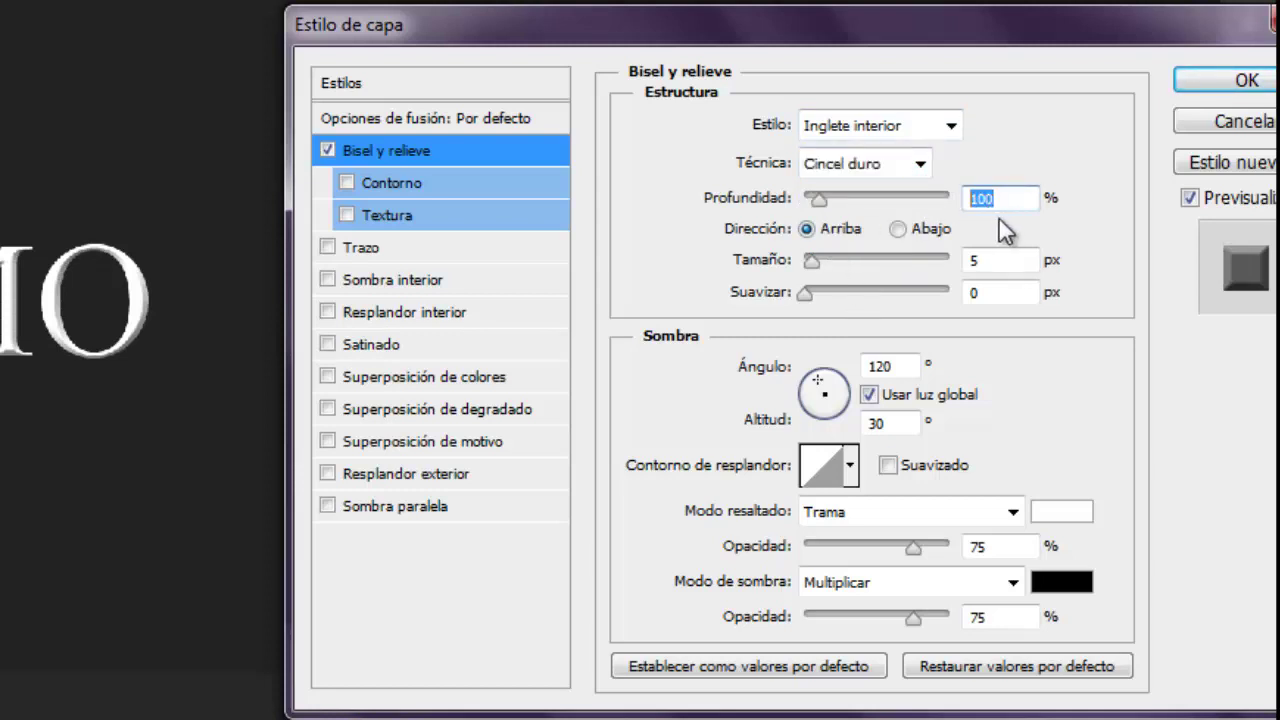
text(2)
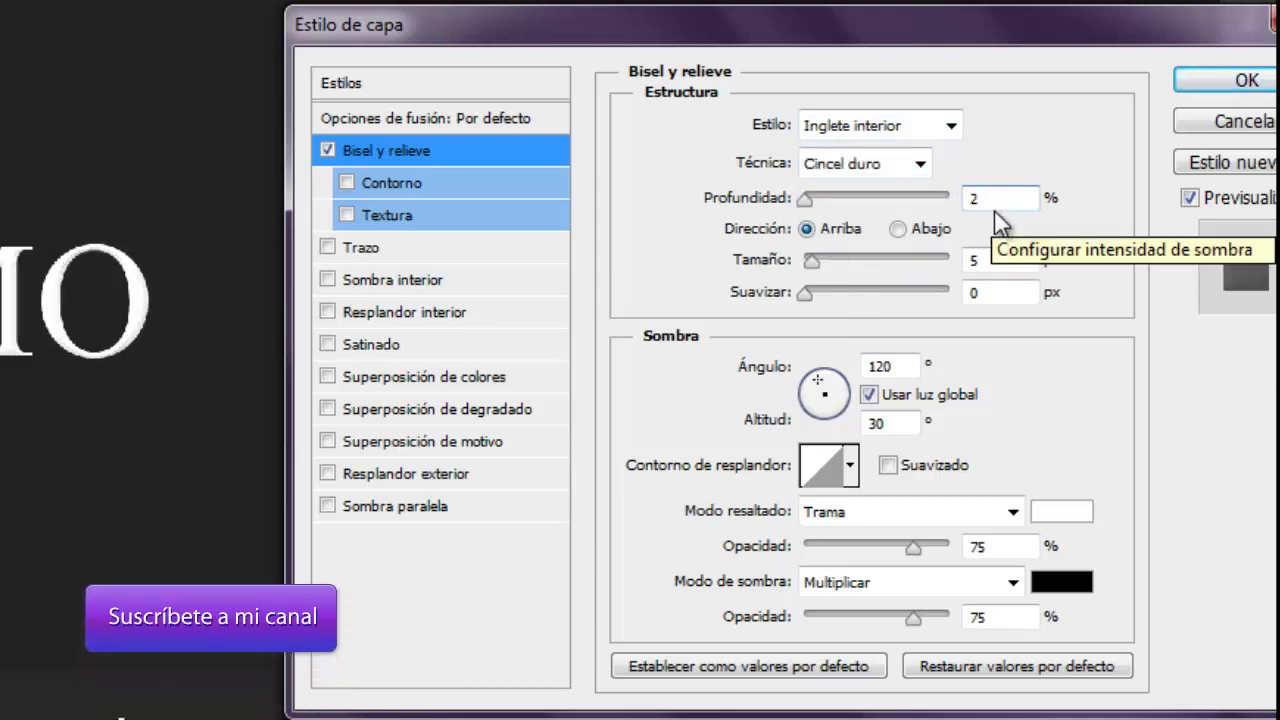
text(85)
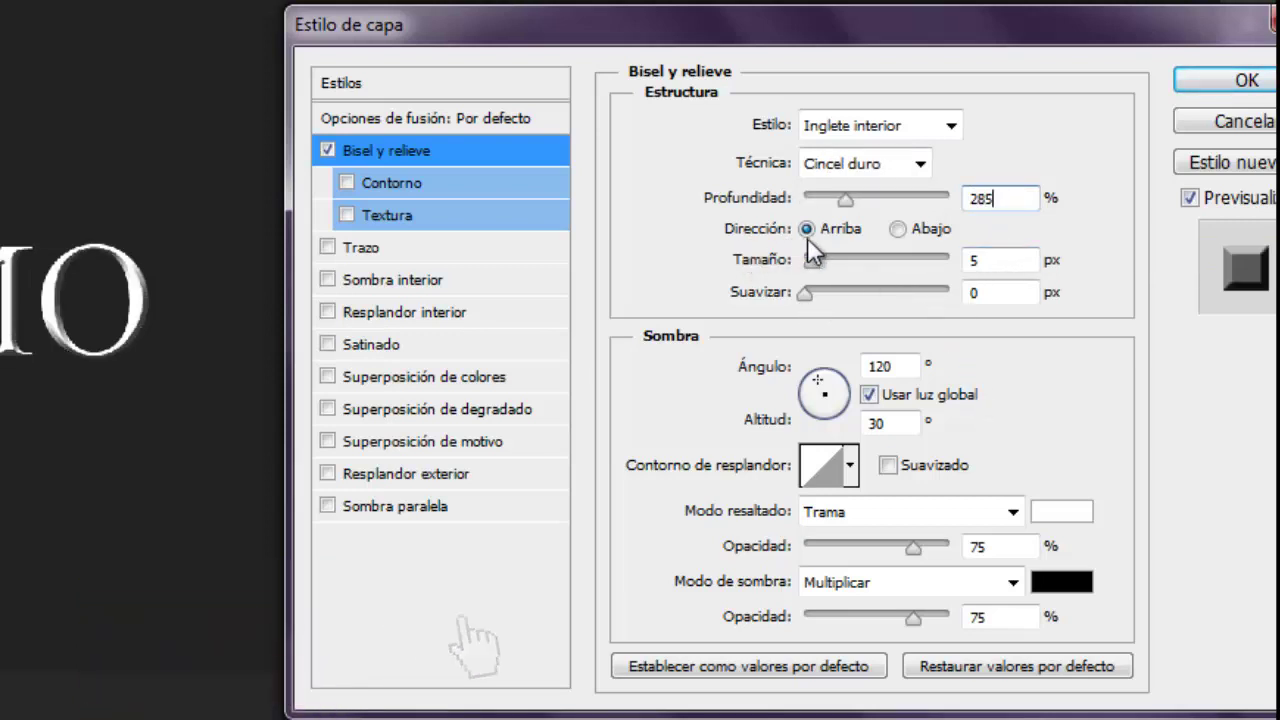
click(897, 233)
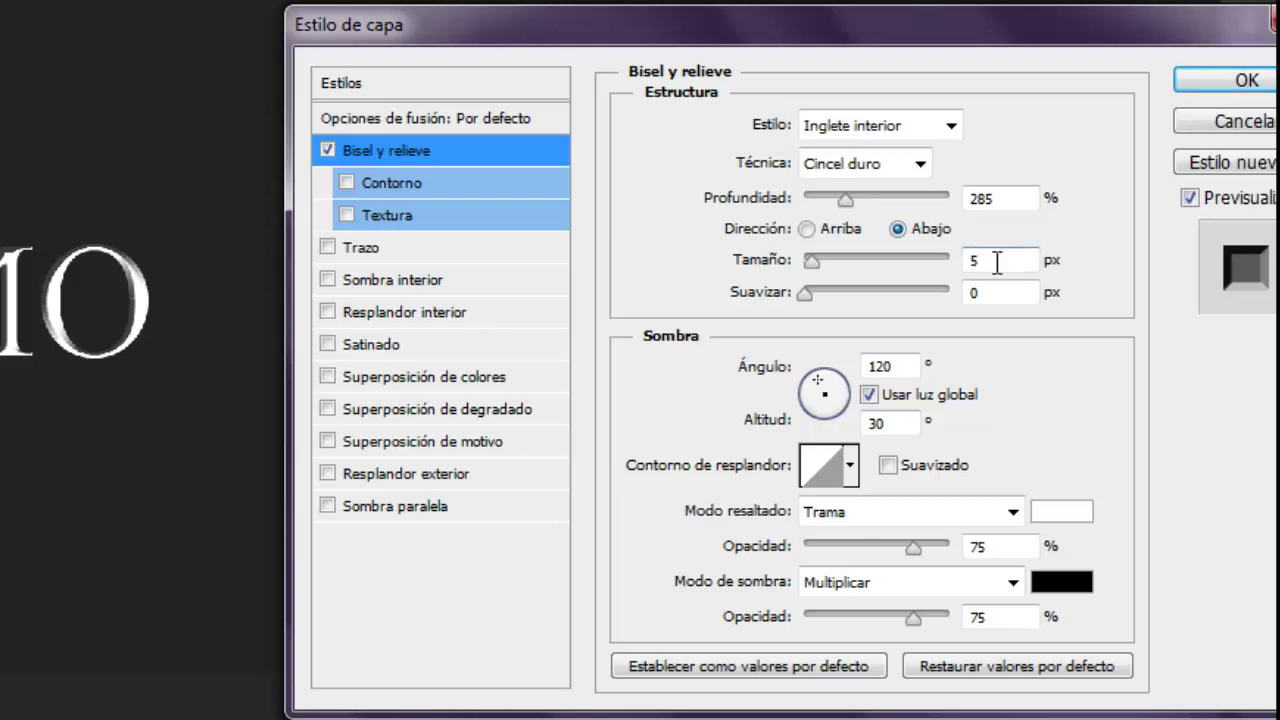
click(982, 269)
text(5)
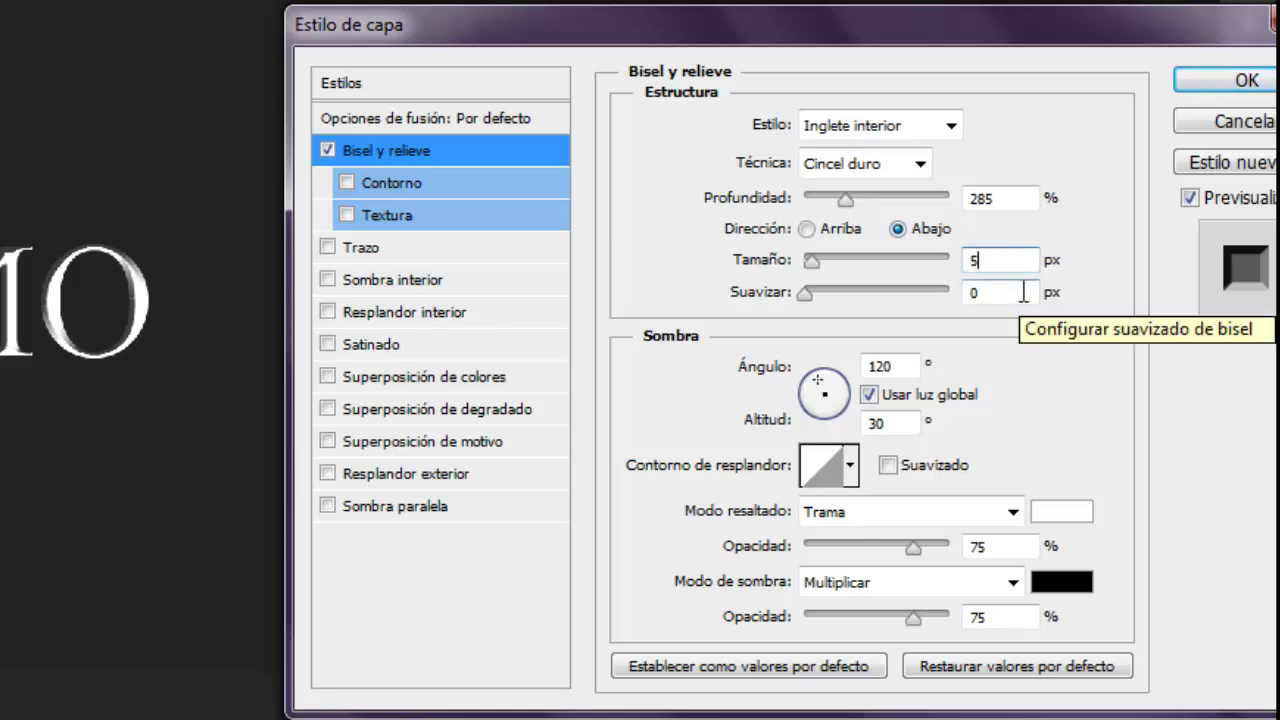
Turn off Usar luz global and set the bevel shading Altitud to 10°.
double_click(973, 293)
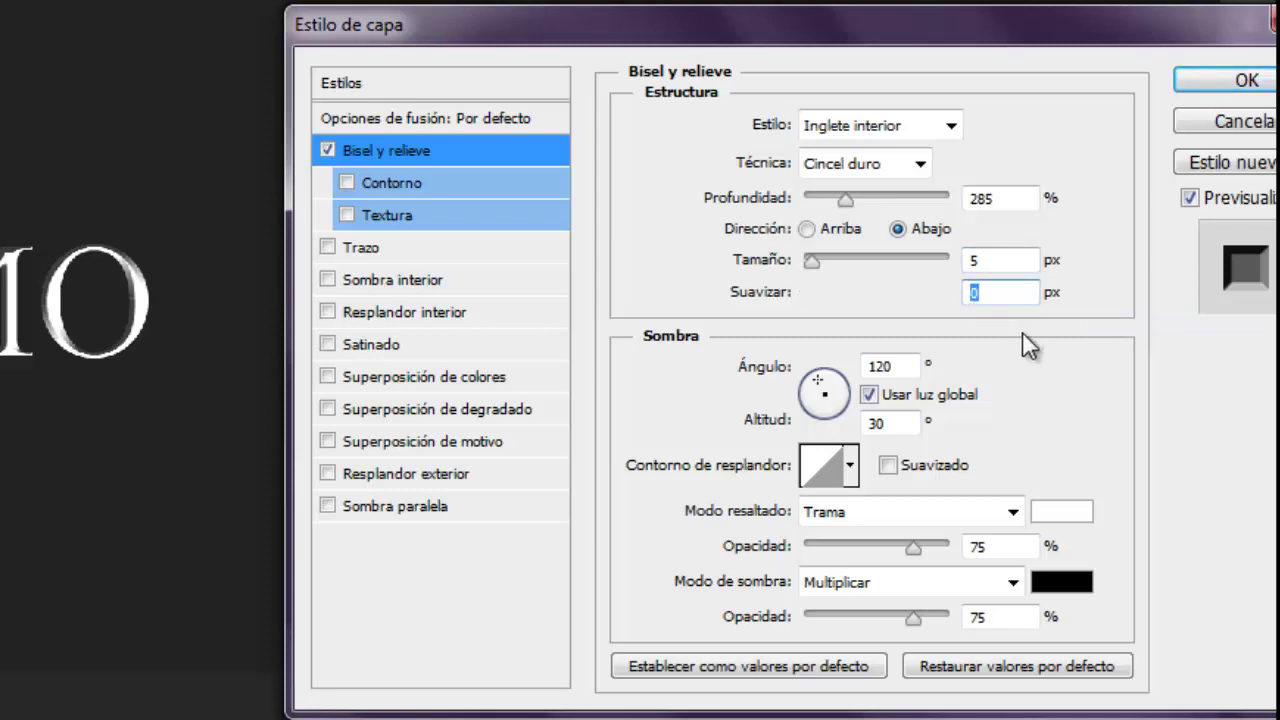
double_click(884, 367)
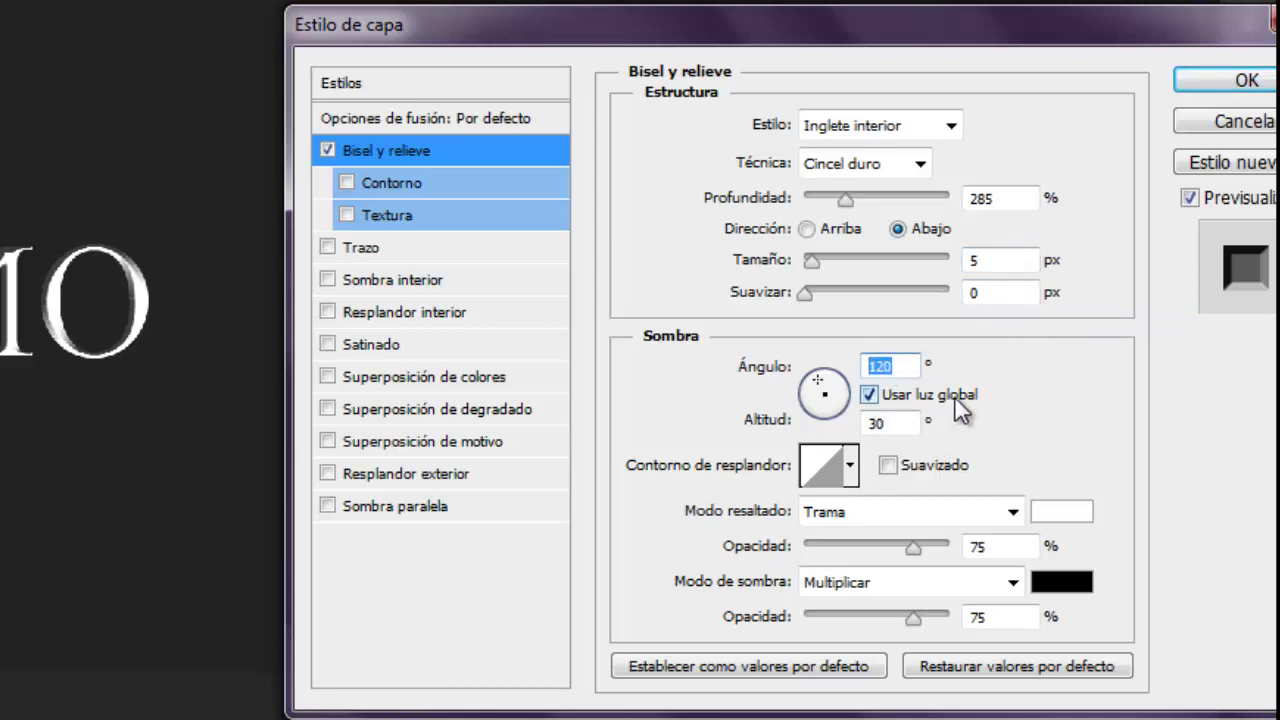
click(869, 395)
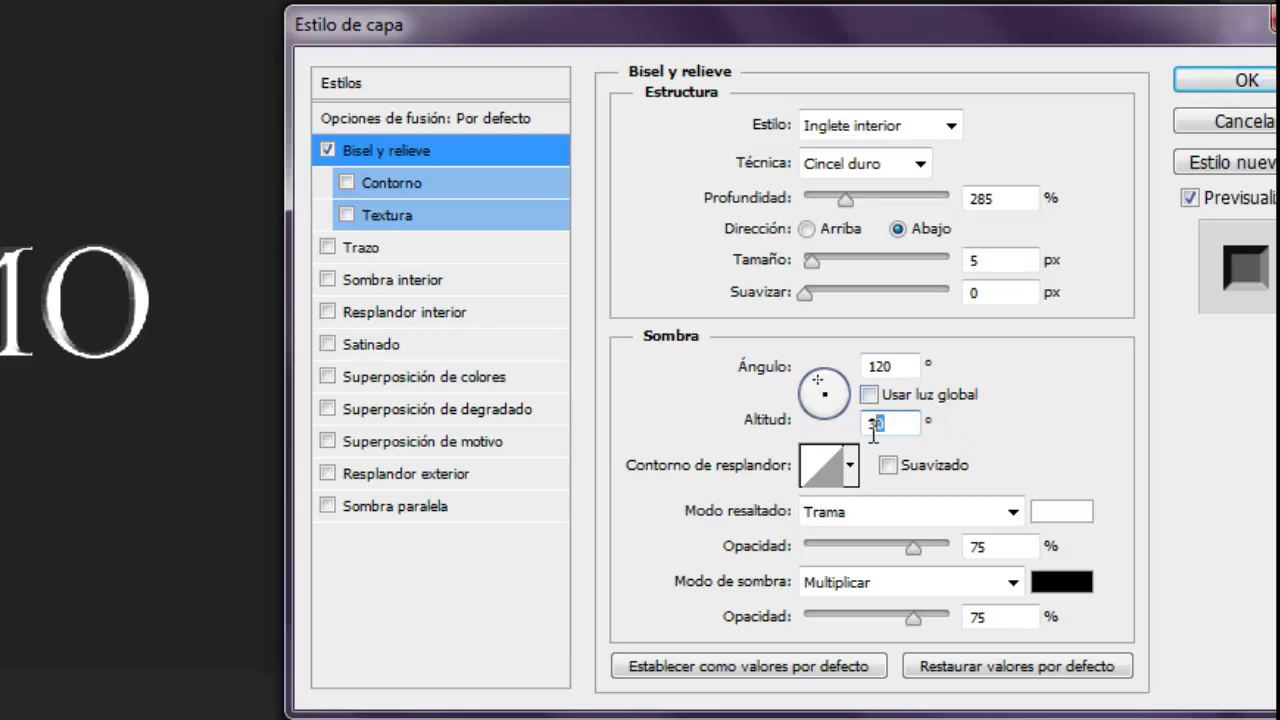
text(10)
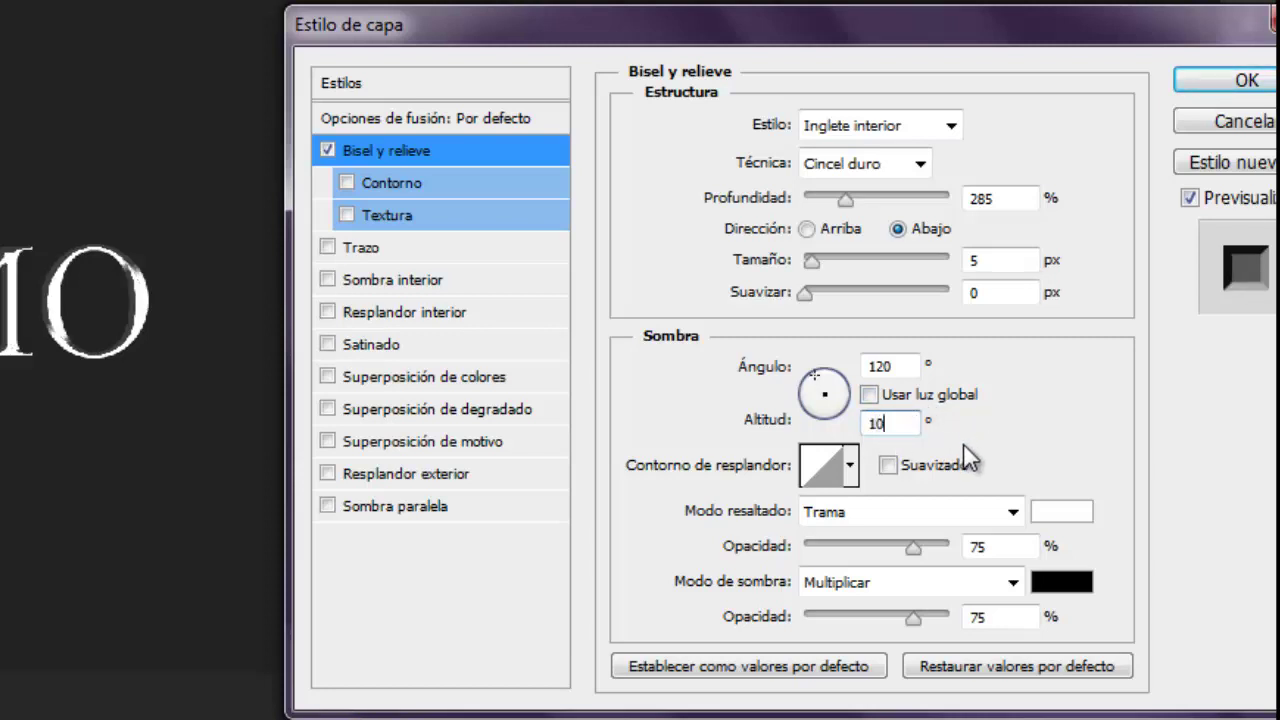
key(Return)
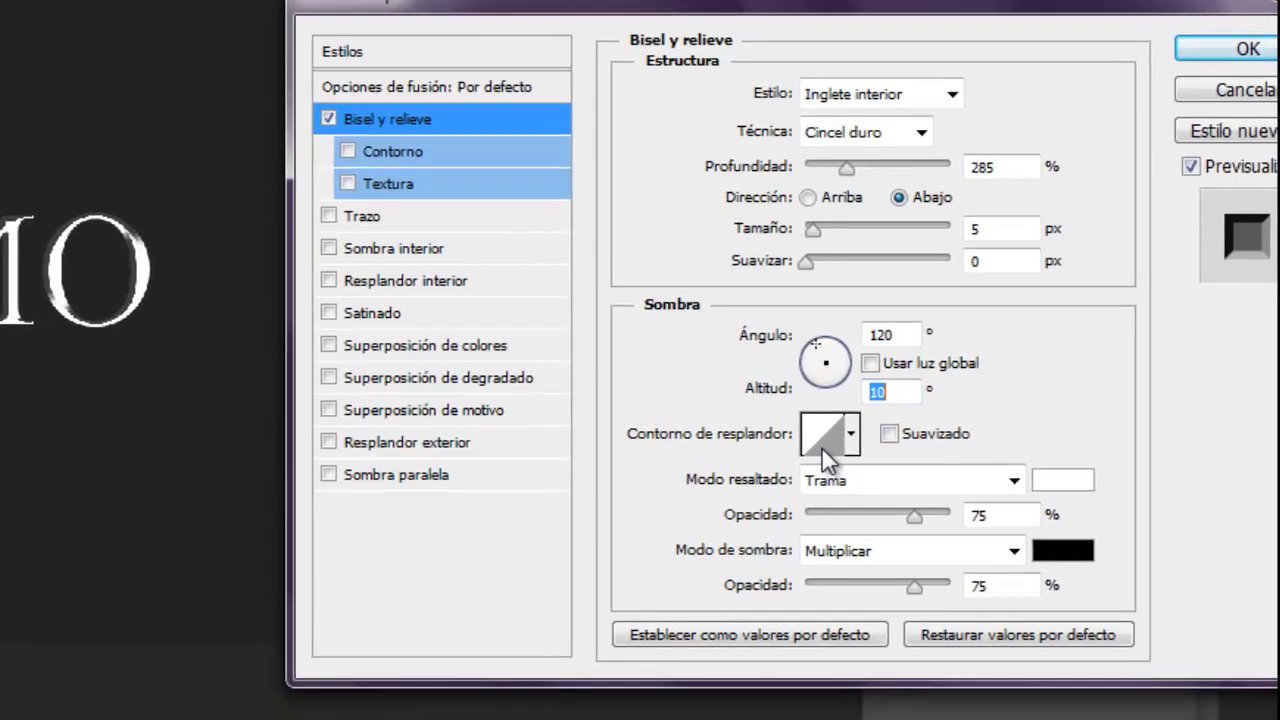
In the gloss contour editor, set points 21/43 and 23/77, making 23/77 a corner.
click(822, 470)
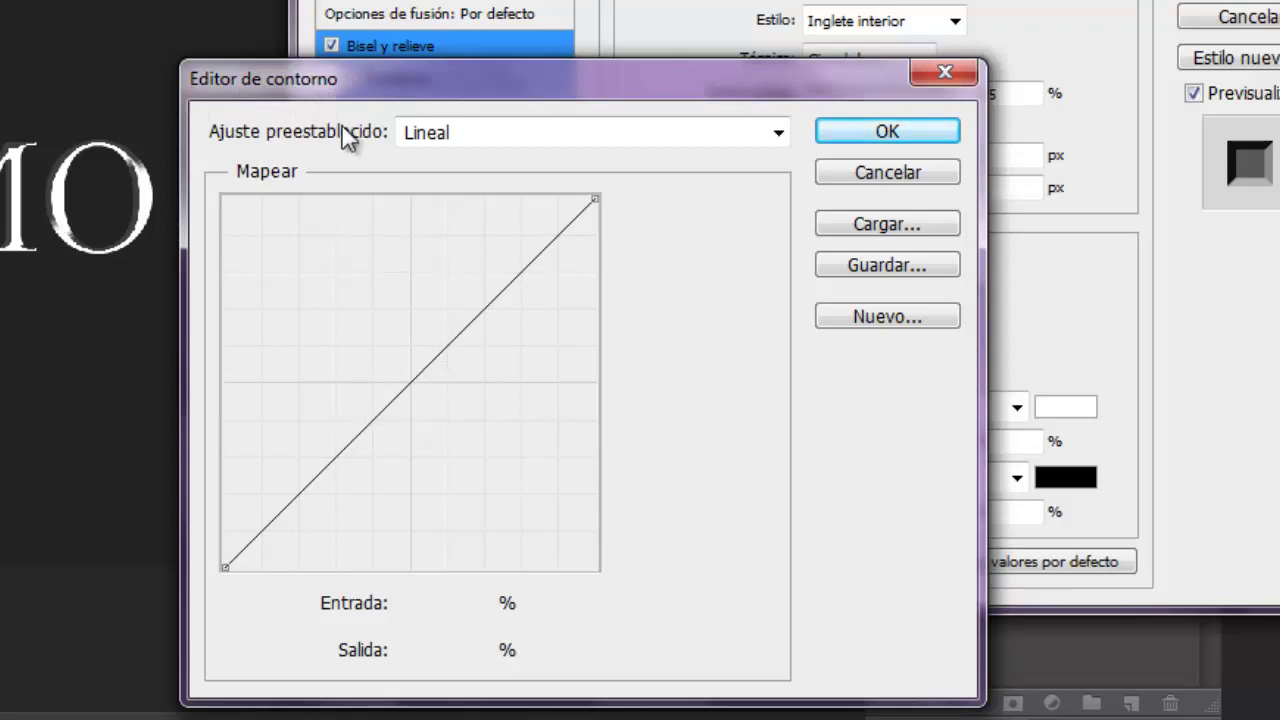
click(226, 568)
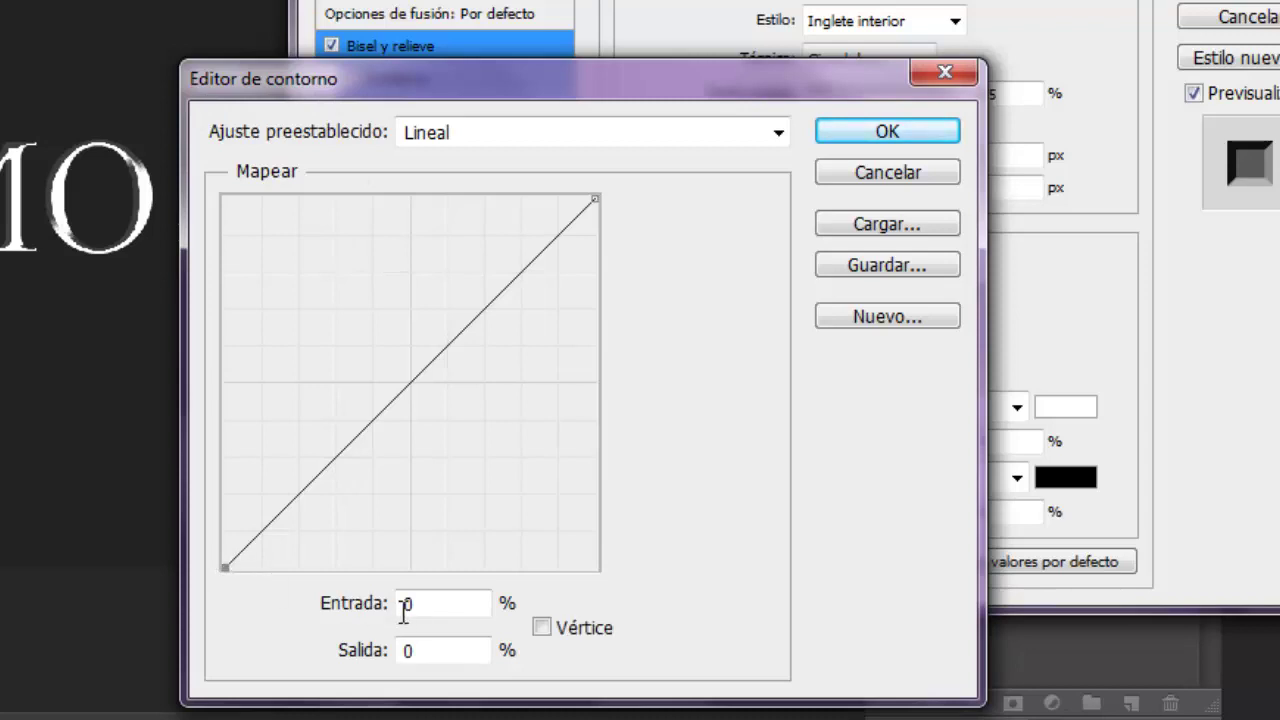
text(21)
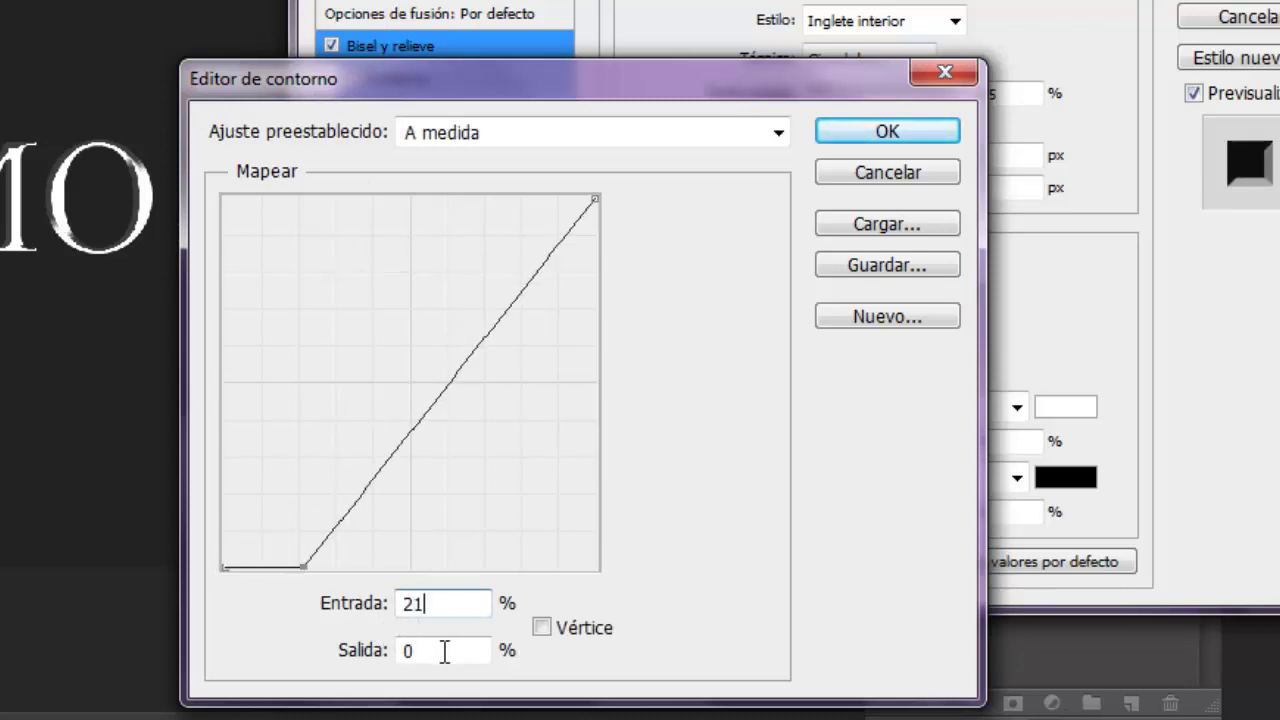
click(449, 651)
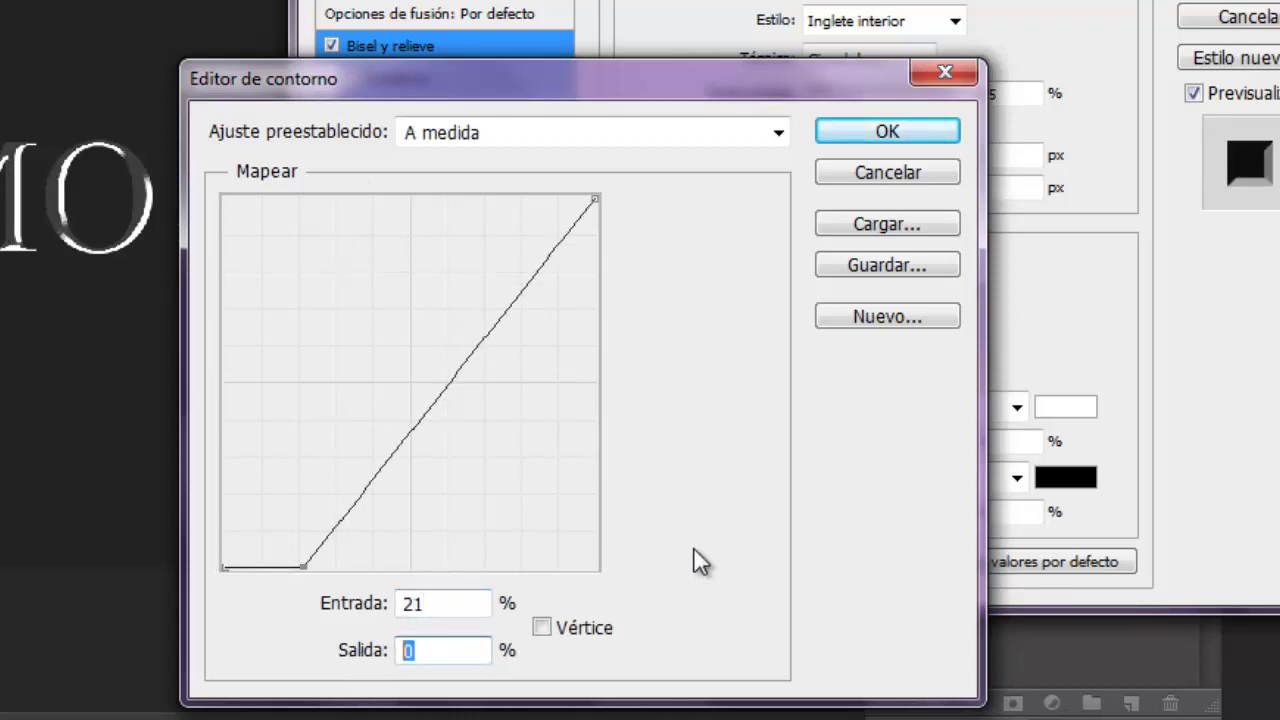
text(43)
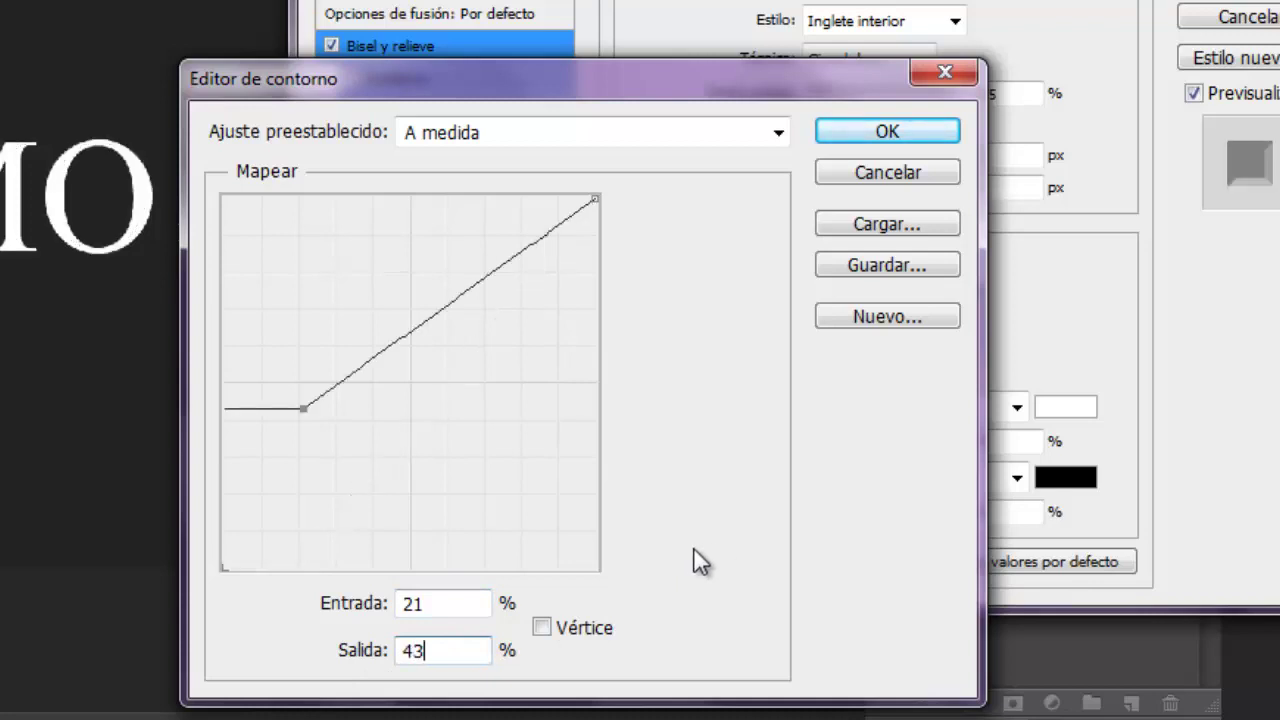
click(366, 364)
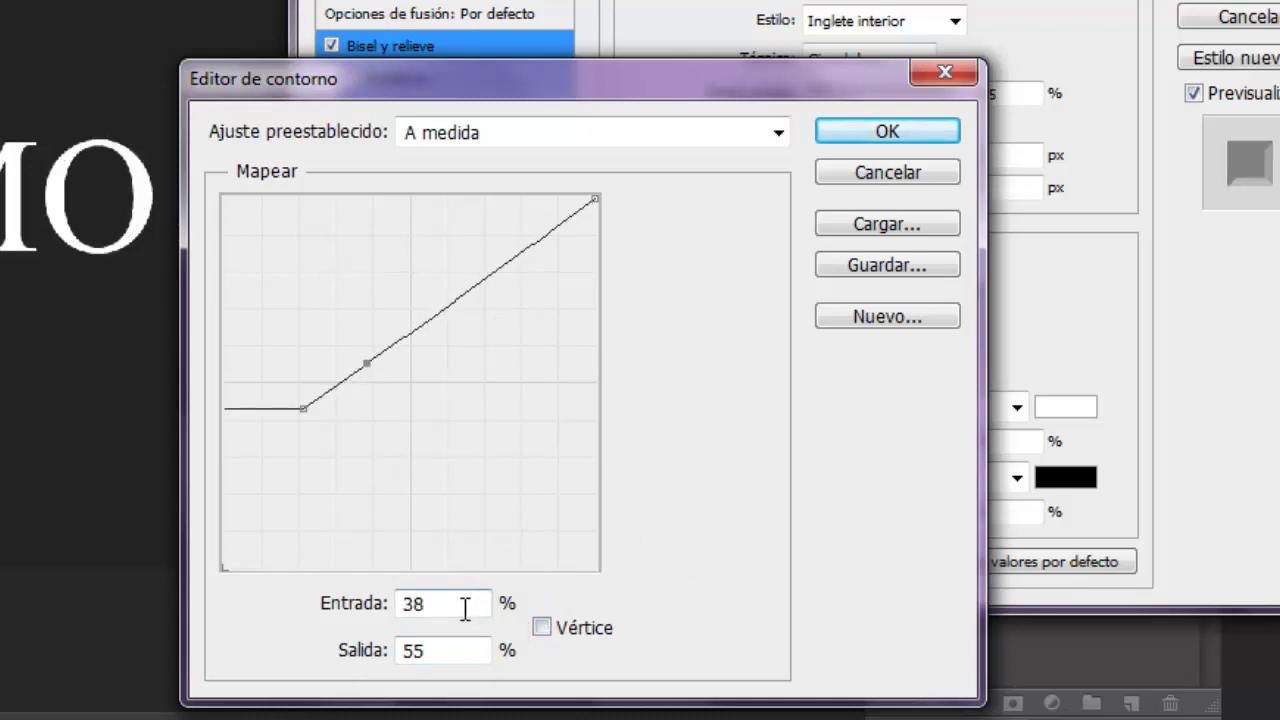
drag(465, 608, 340, 608)
text(2)
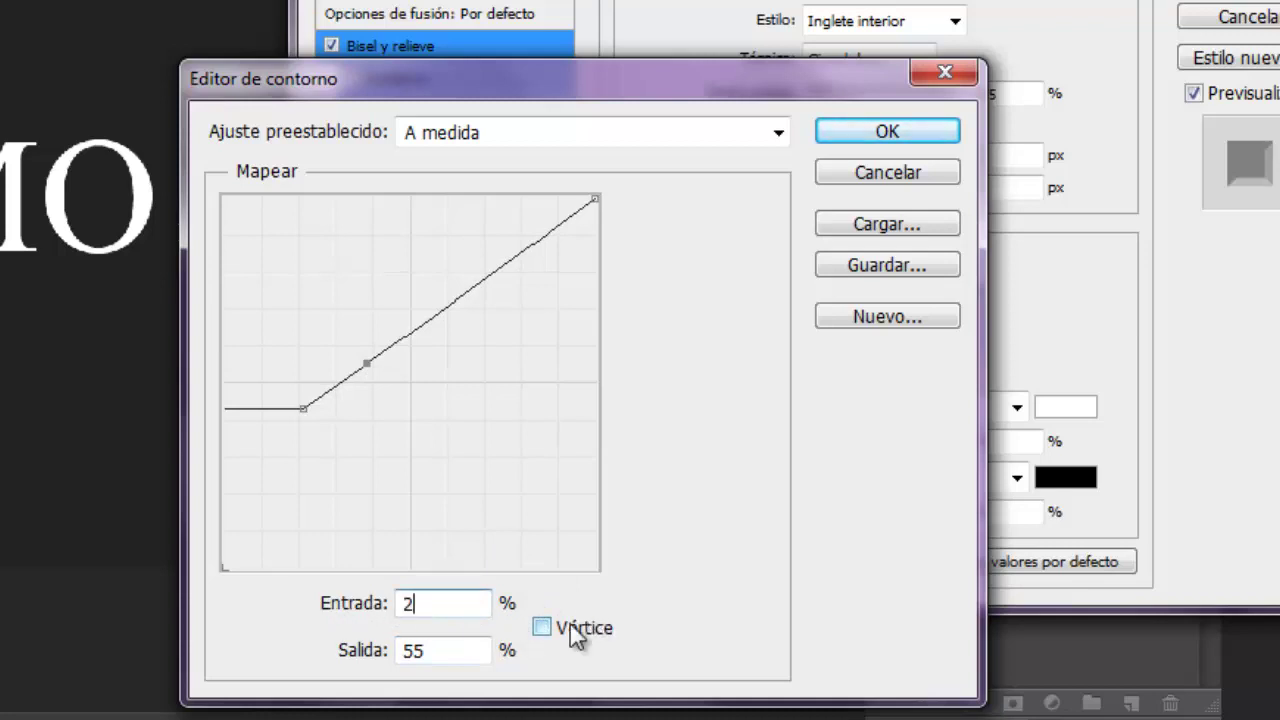
text(3)
drag(457, 650, 358, 660)
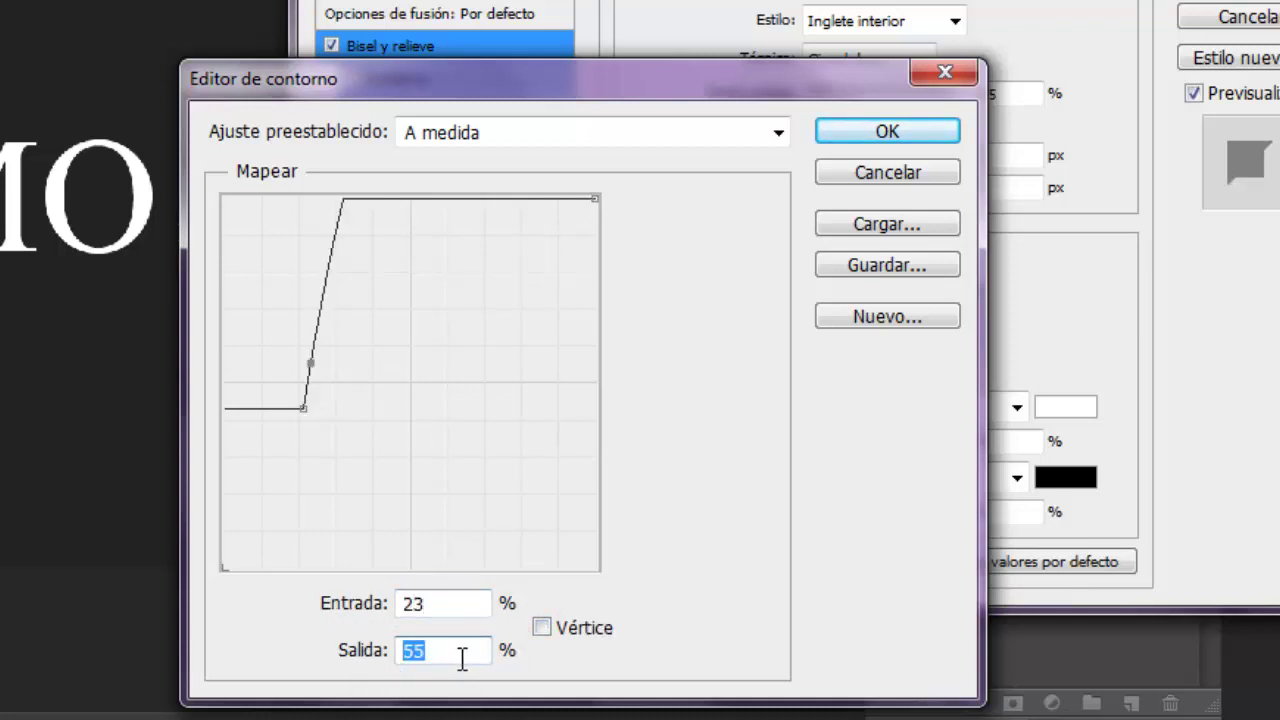
text(7)
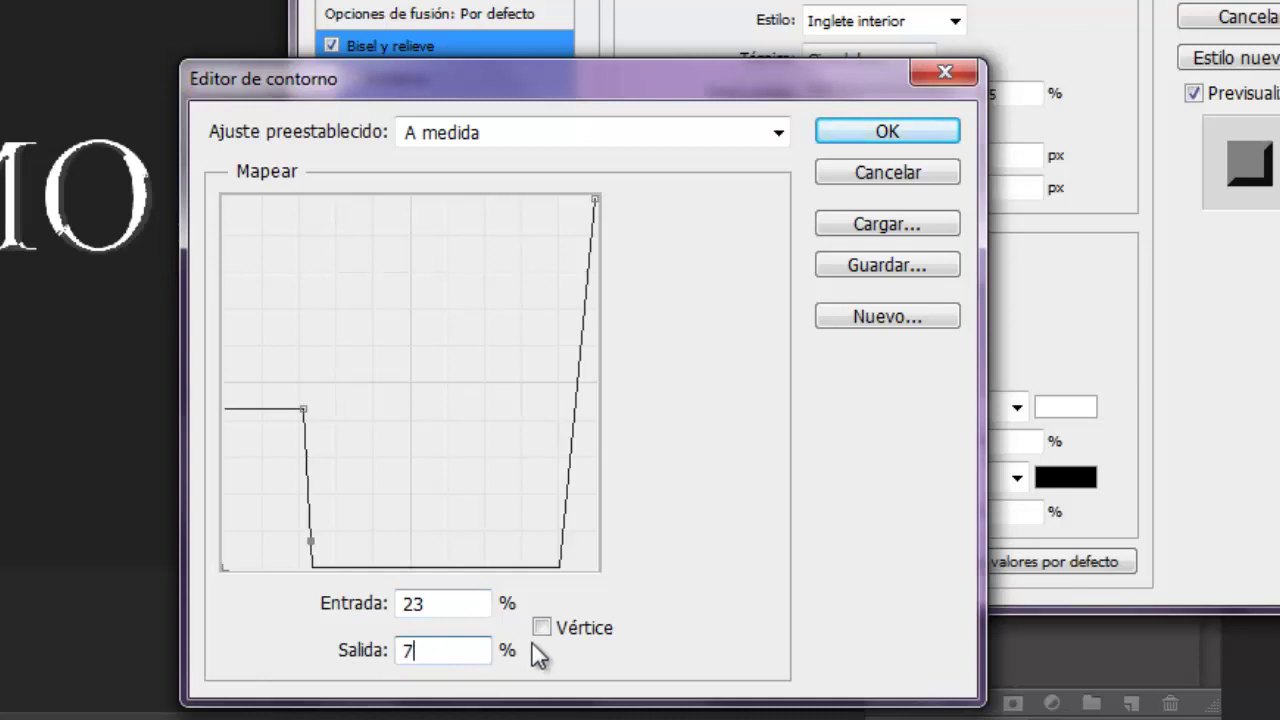
text(7)
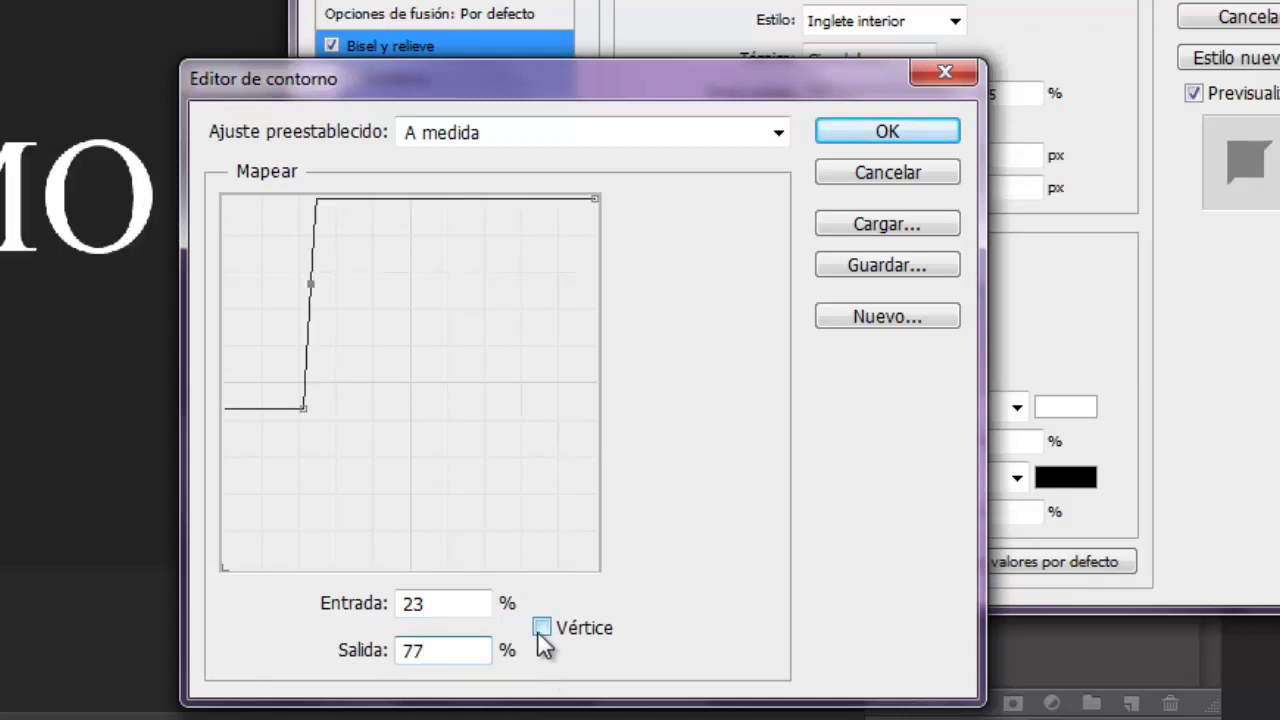
click(546, 631)
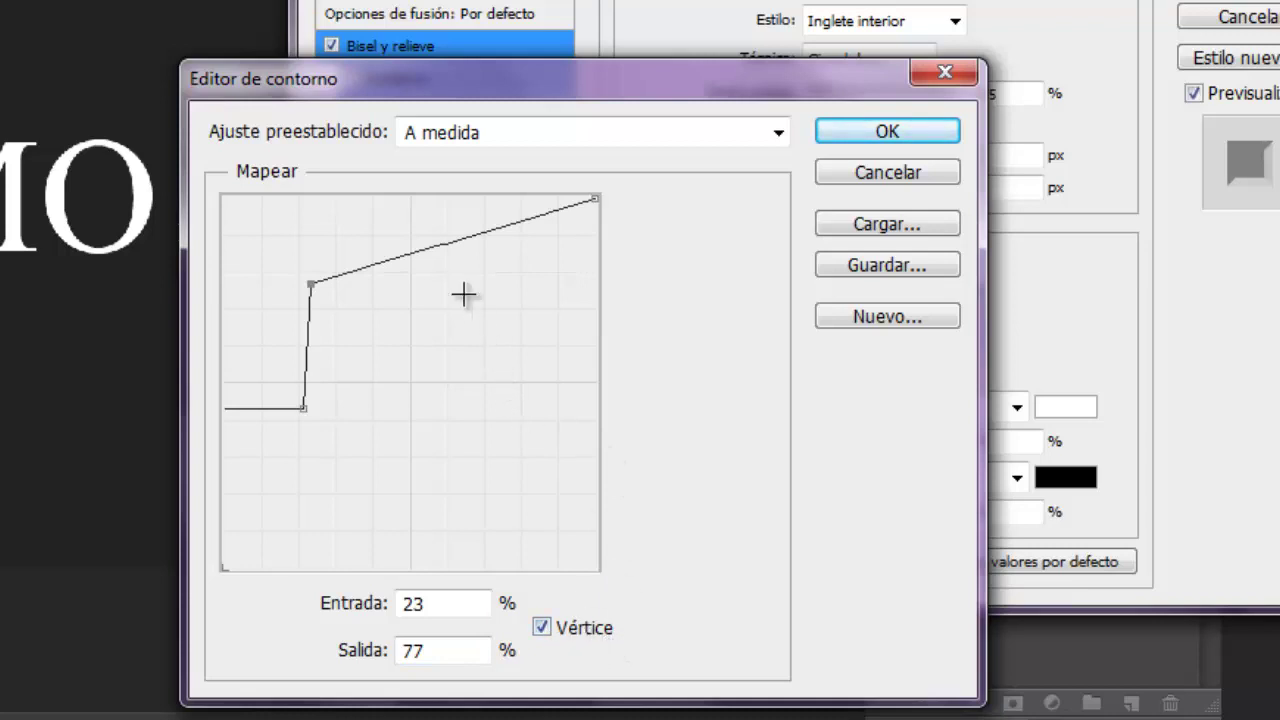
Add a contour point at 71/40 and move the end point to 80/86.
click(451, 242)
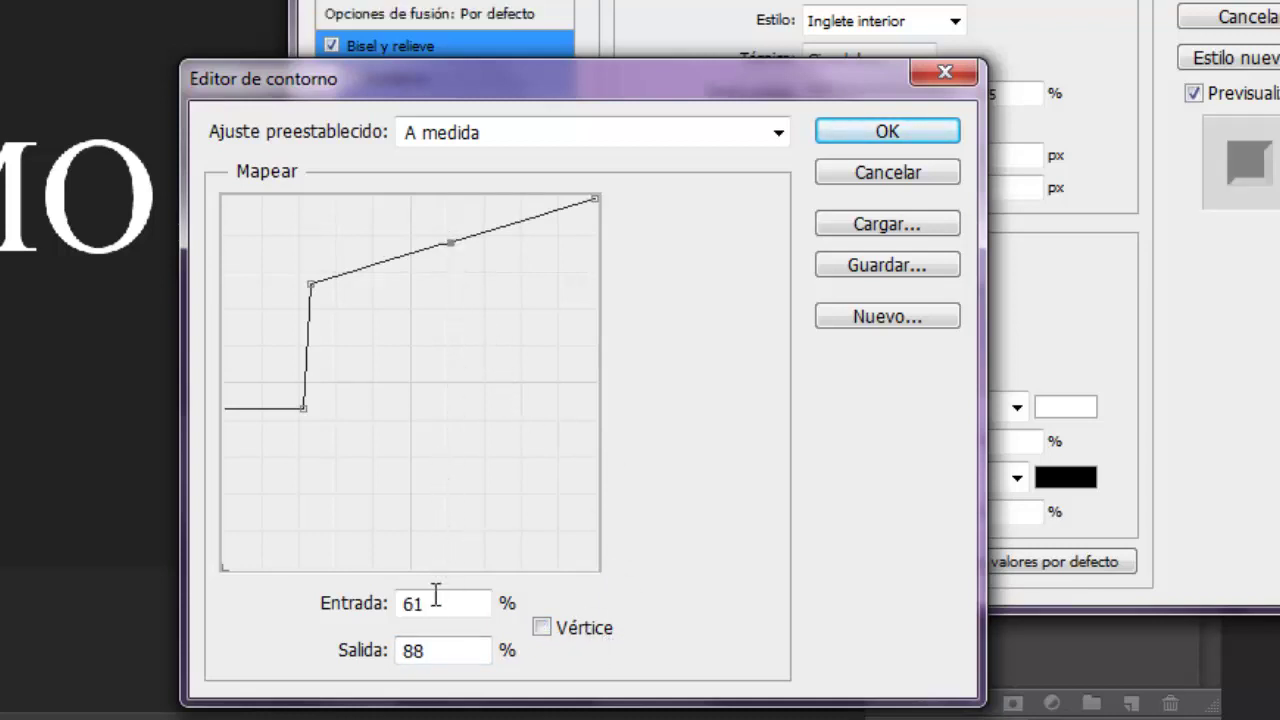
drag(423, 603, 400, 605)
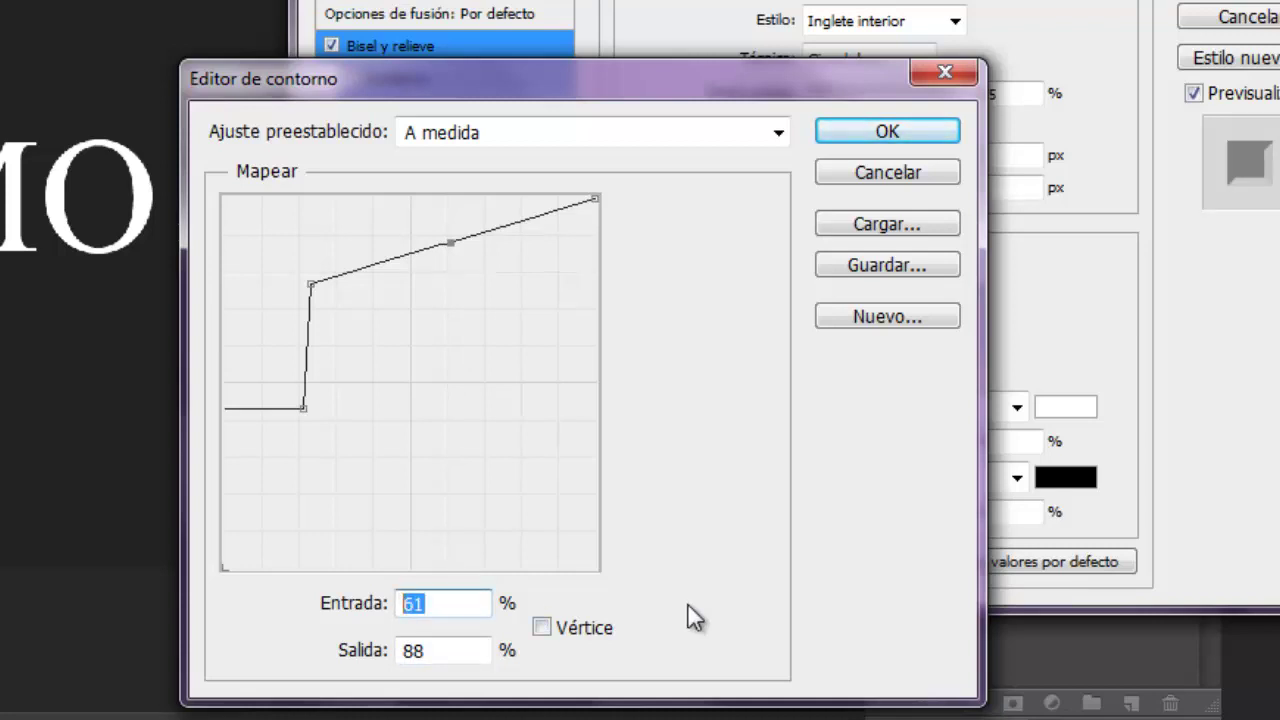
text(71)
click(422, 651)
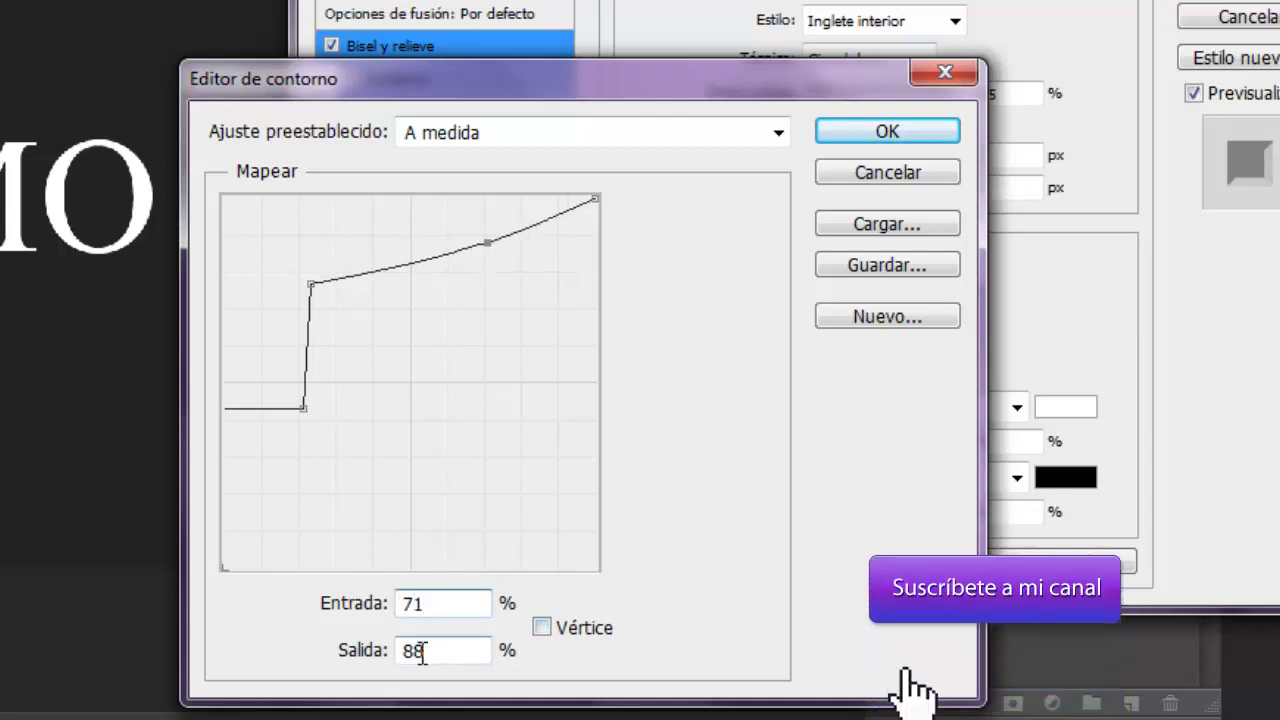
double_click(422, 651)
text(40)
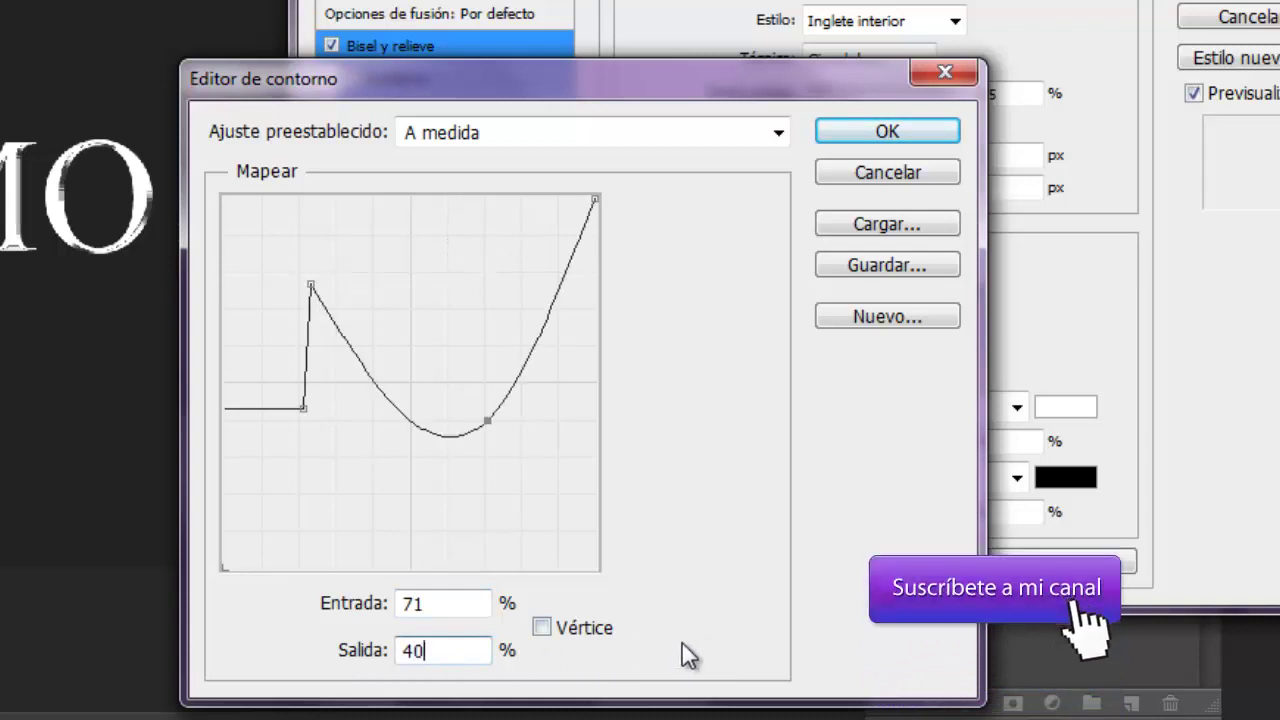
click(597, 198)
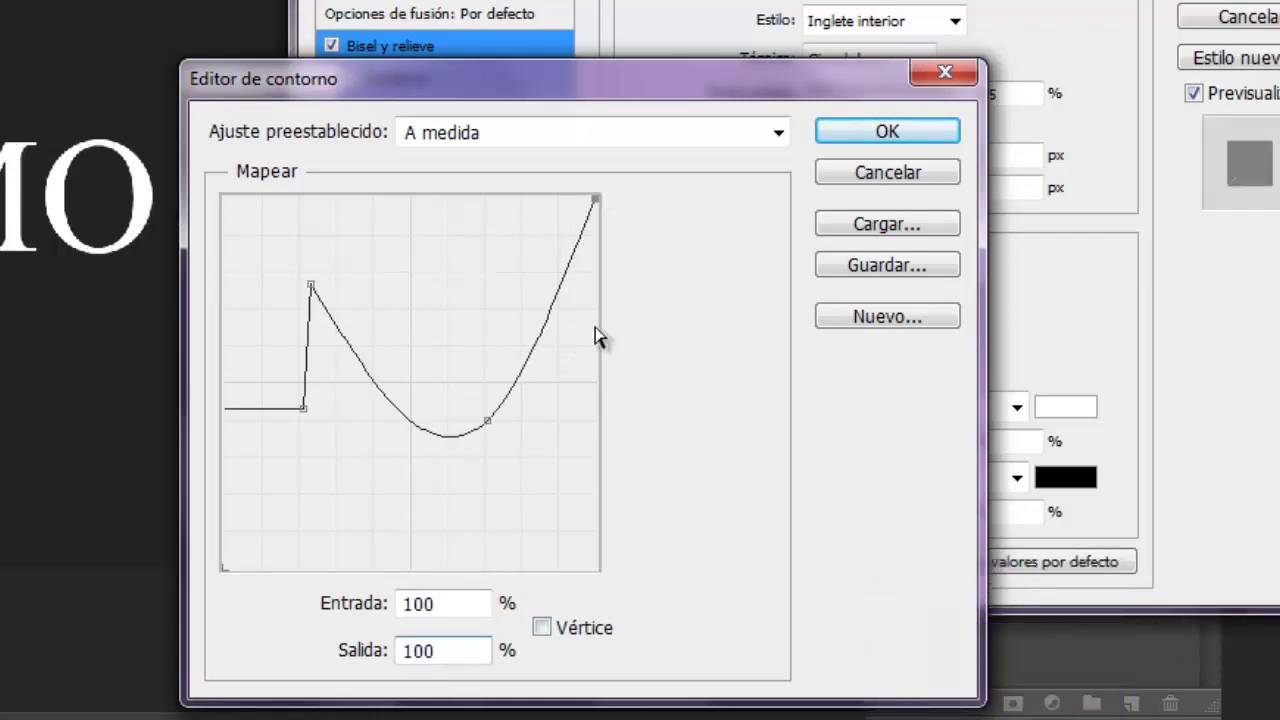
key(Tab)
text(80)
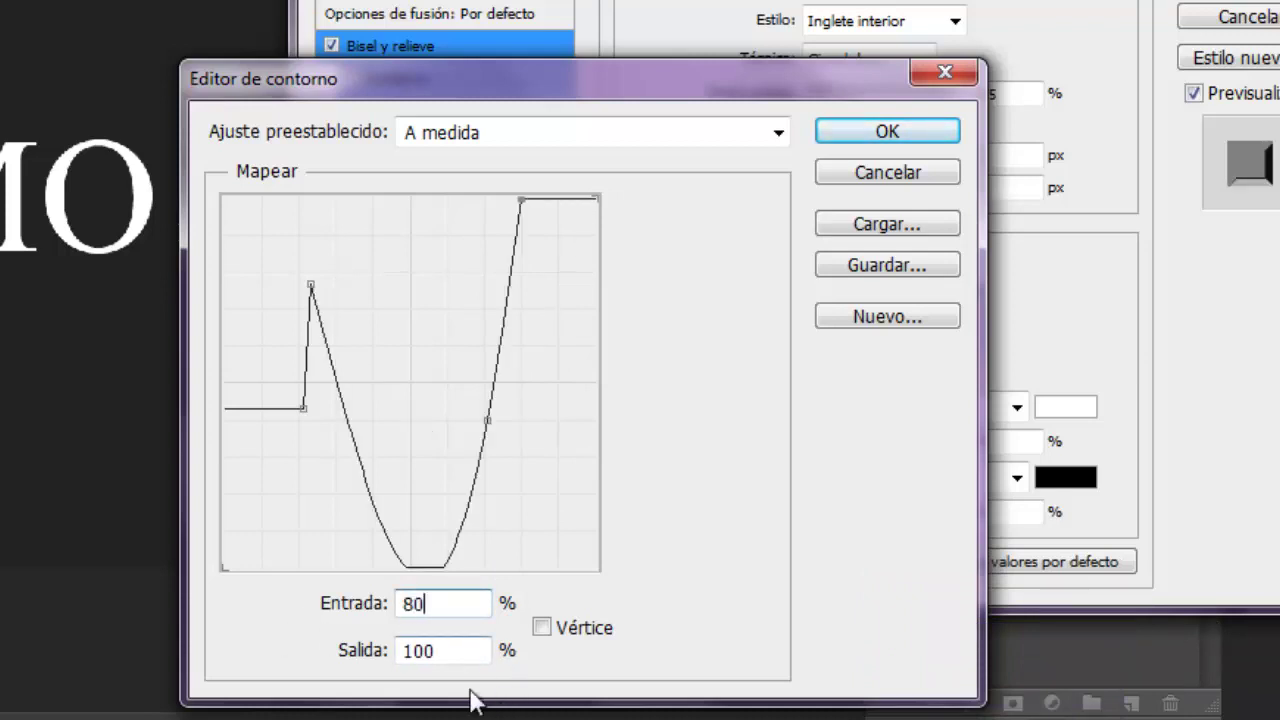
double_click(423, 651)
text(86)
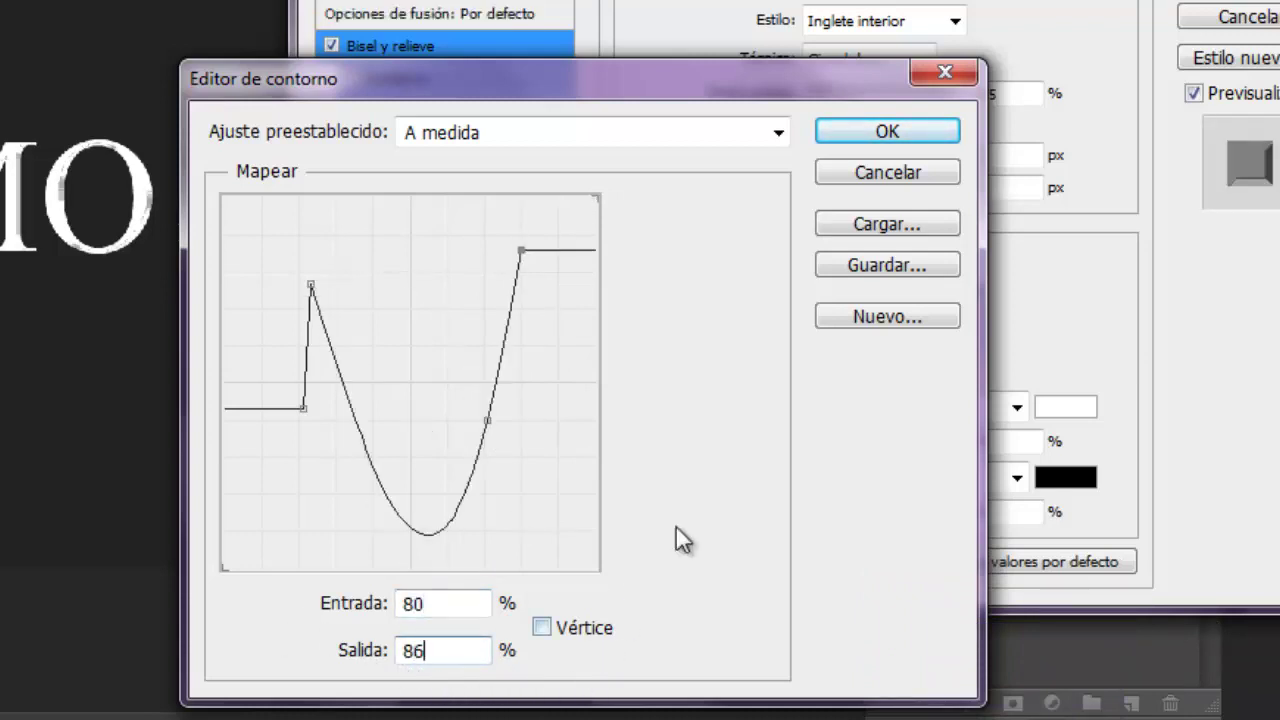
Accept the custom gloss contour and turn on its smoothing.
click(877, 140)
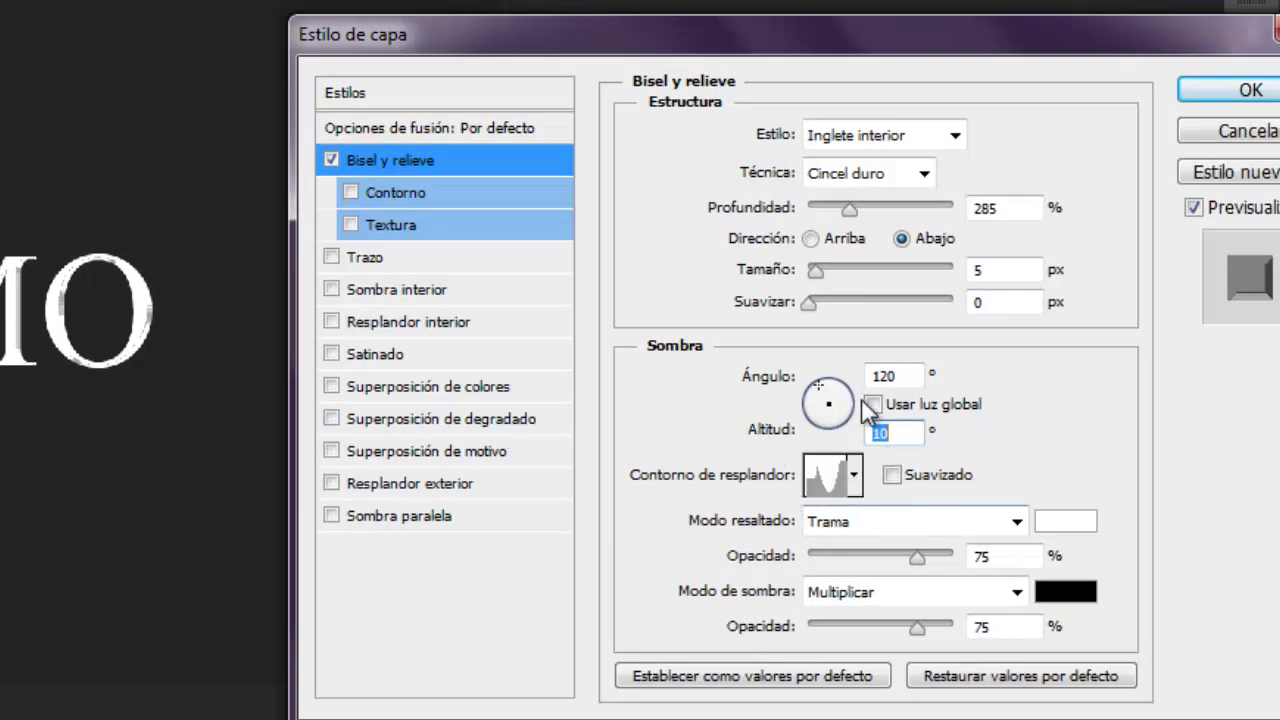
drag(847, 50, 745, 22)
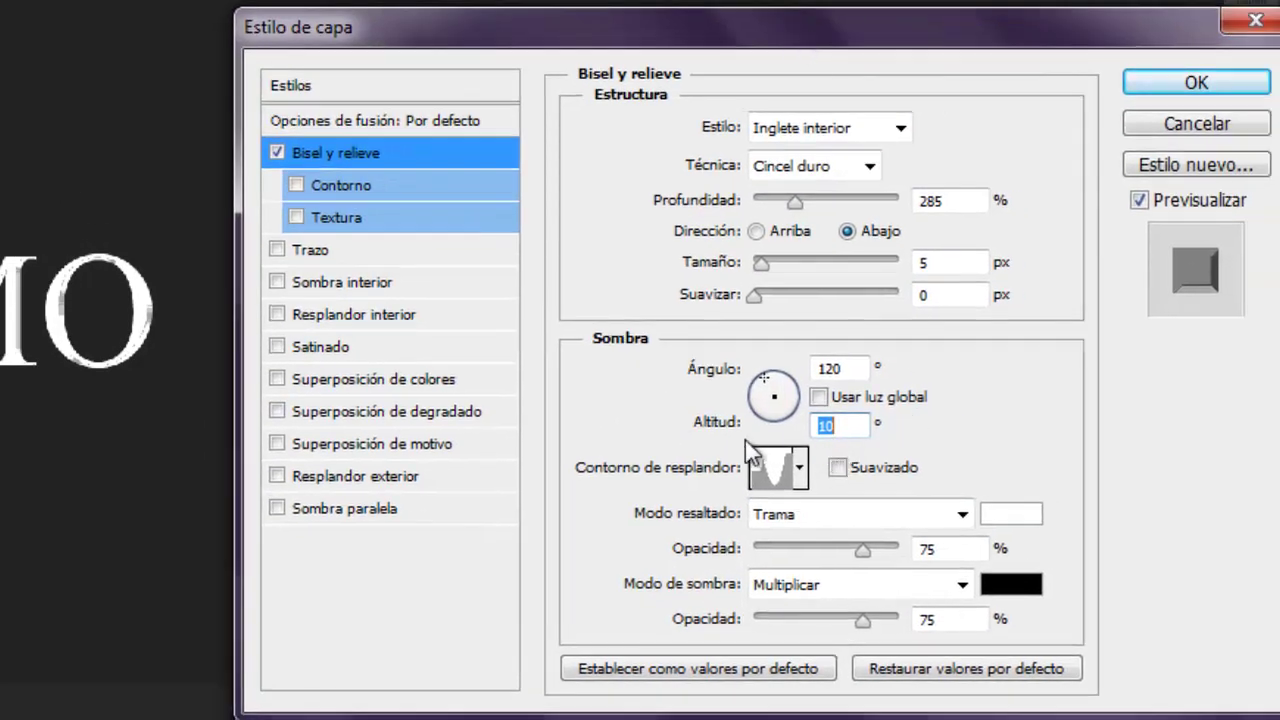
click(842, 475)
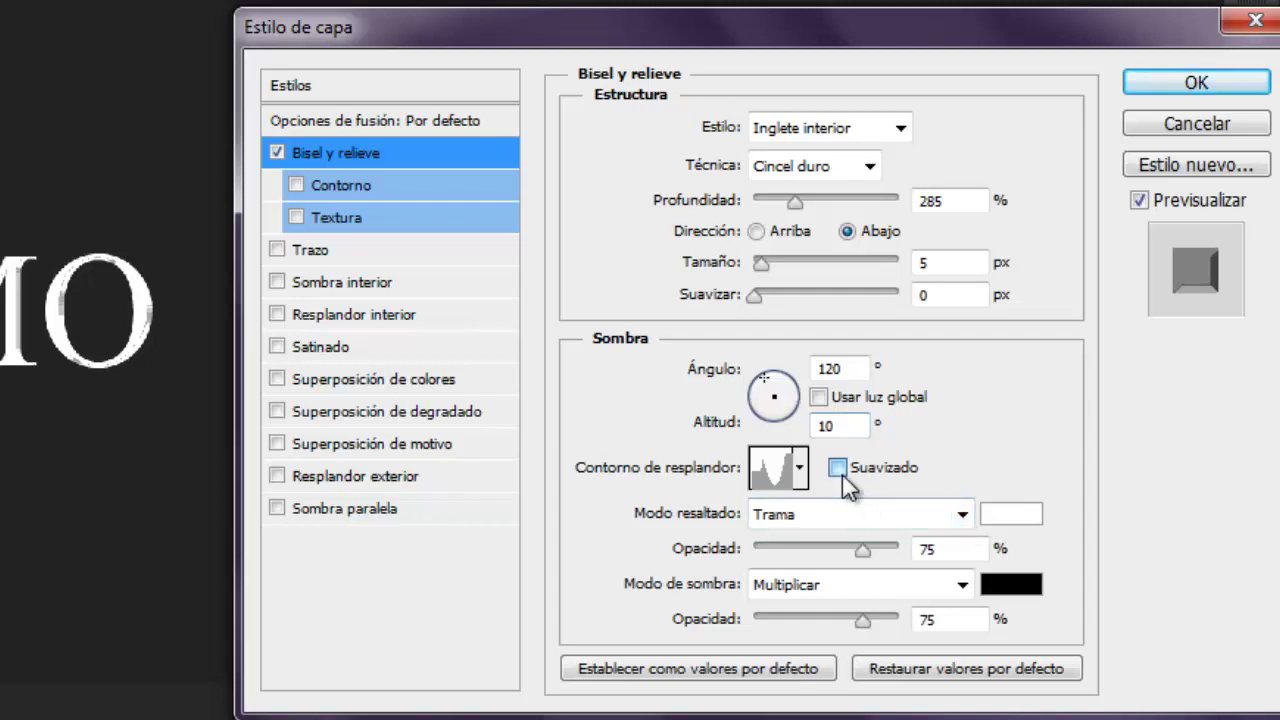
Set the bevel highlight to Normal mode, black colour, 100% opacity.
click(966, 518)
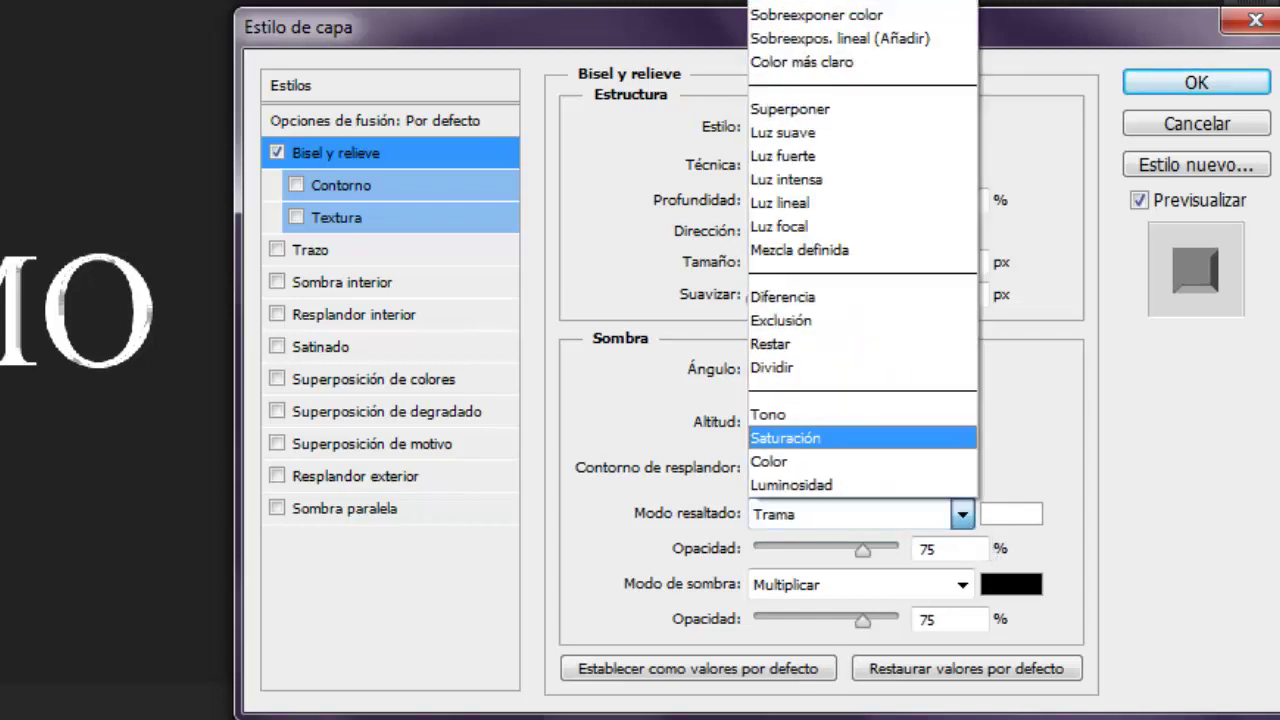
click(850, 3)
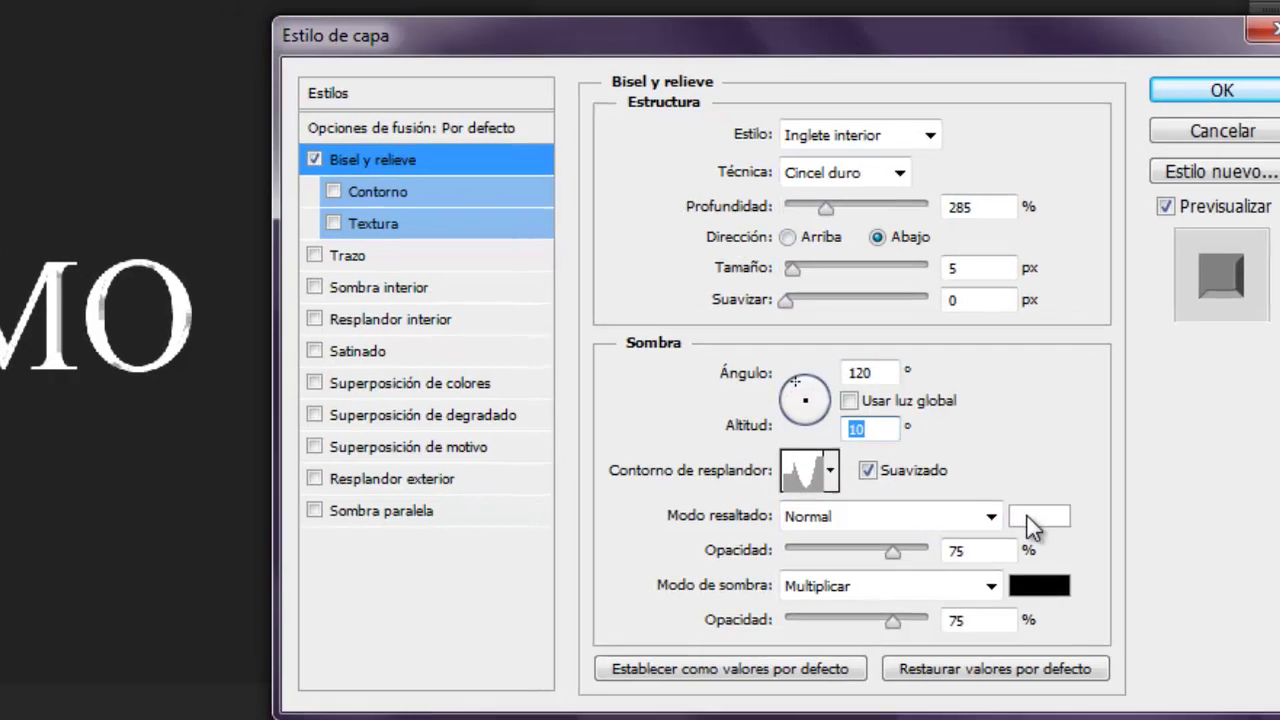
click(995, 514)
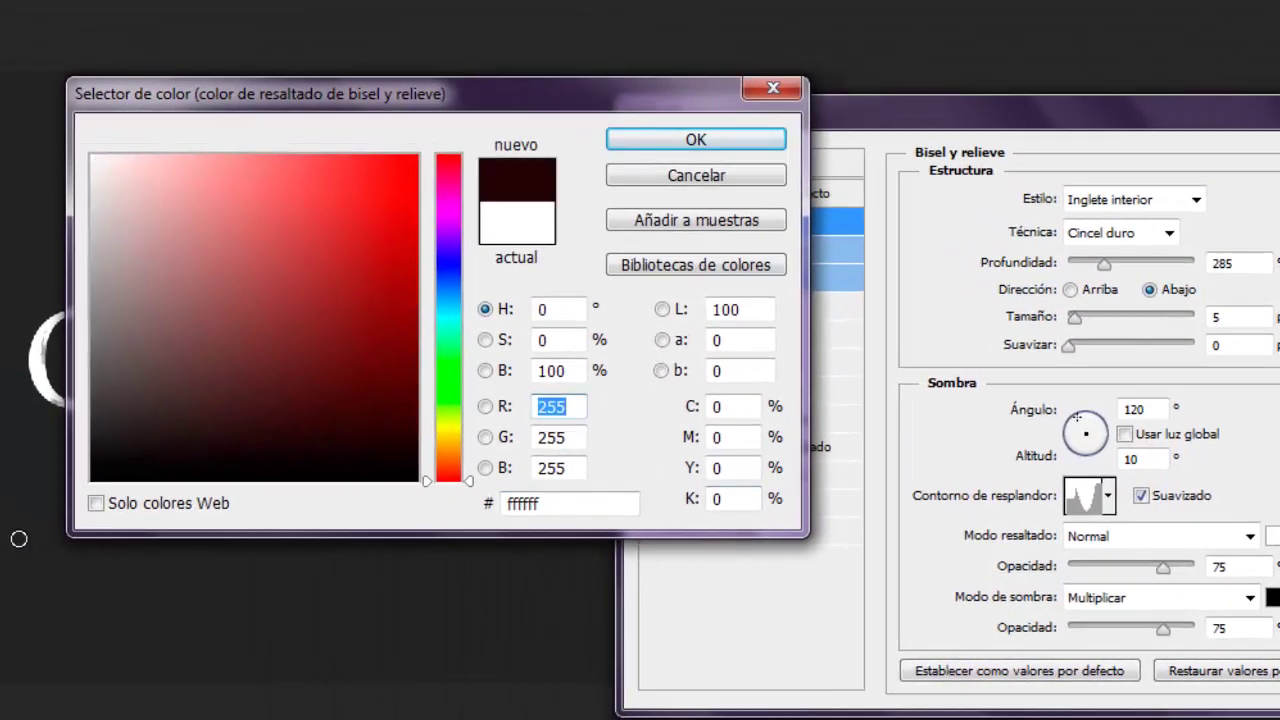
drag(18, 539, 18, 539)
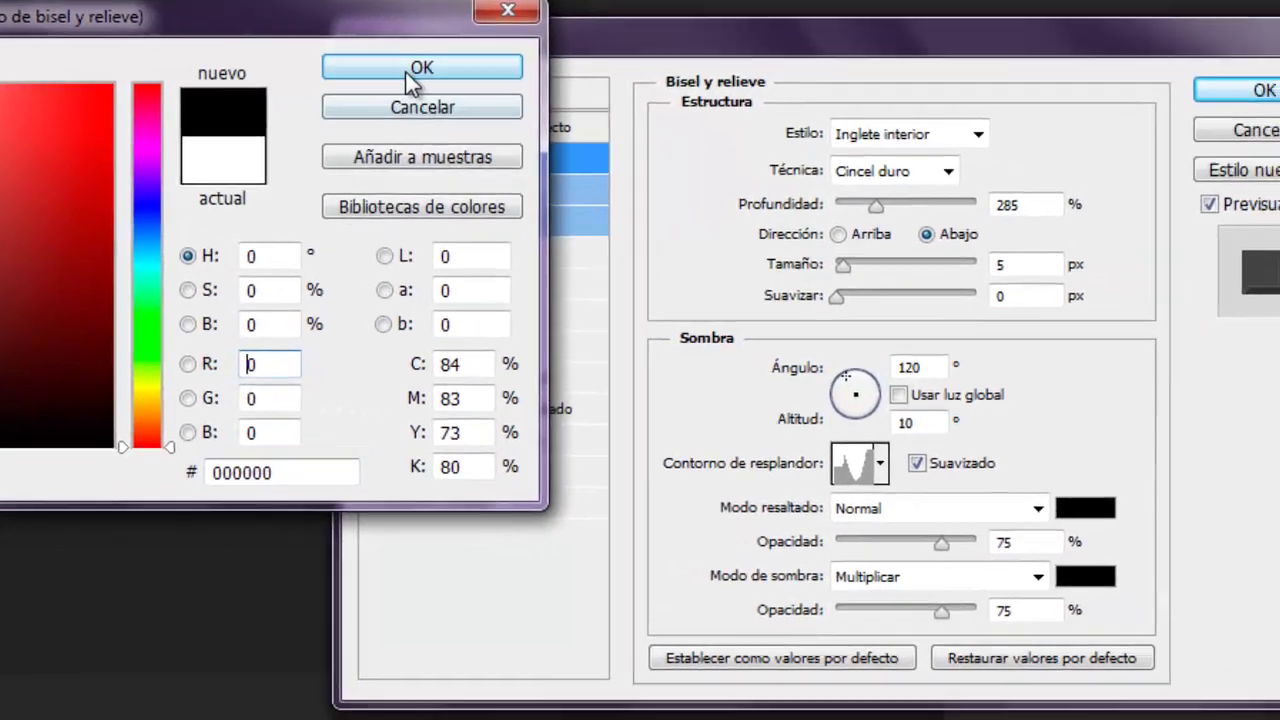
click(696, 139)
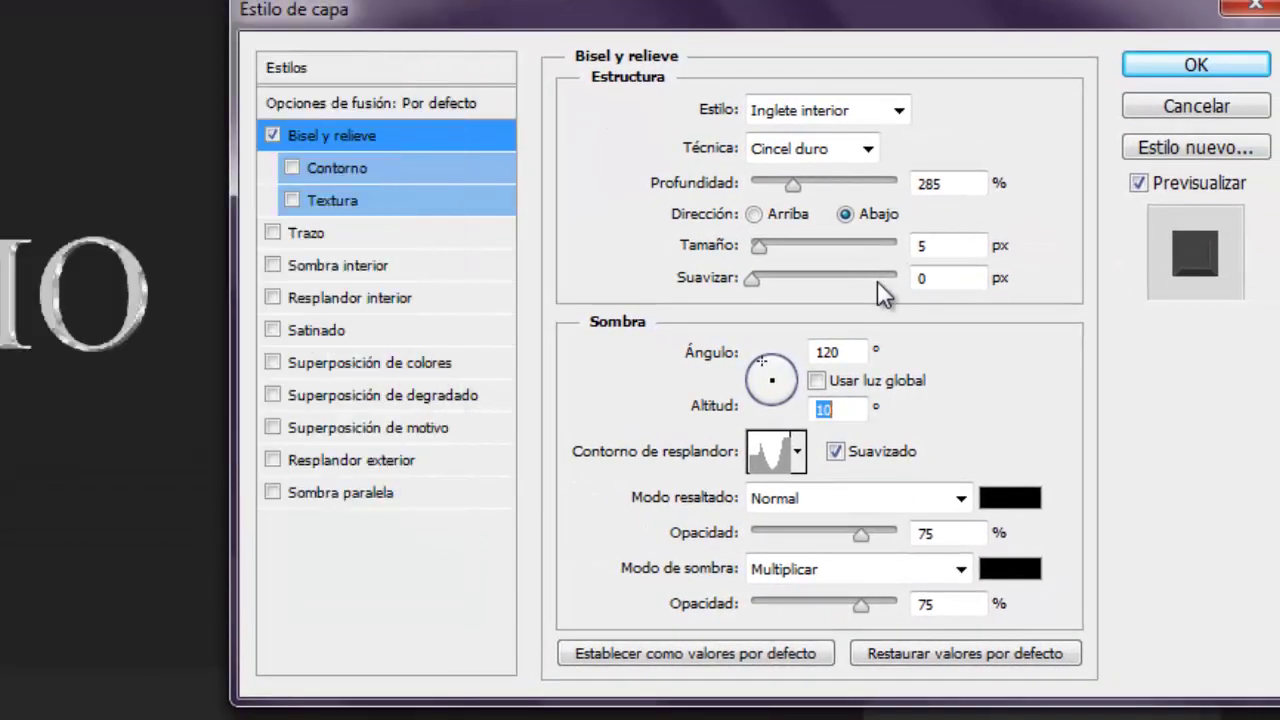
click(886, 535)
text(100)
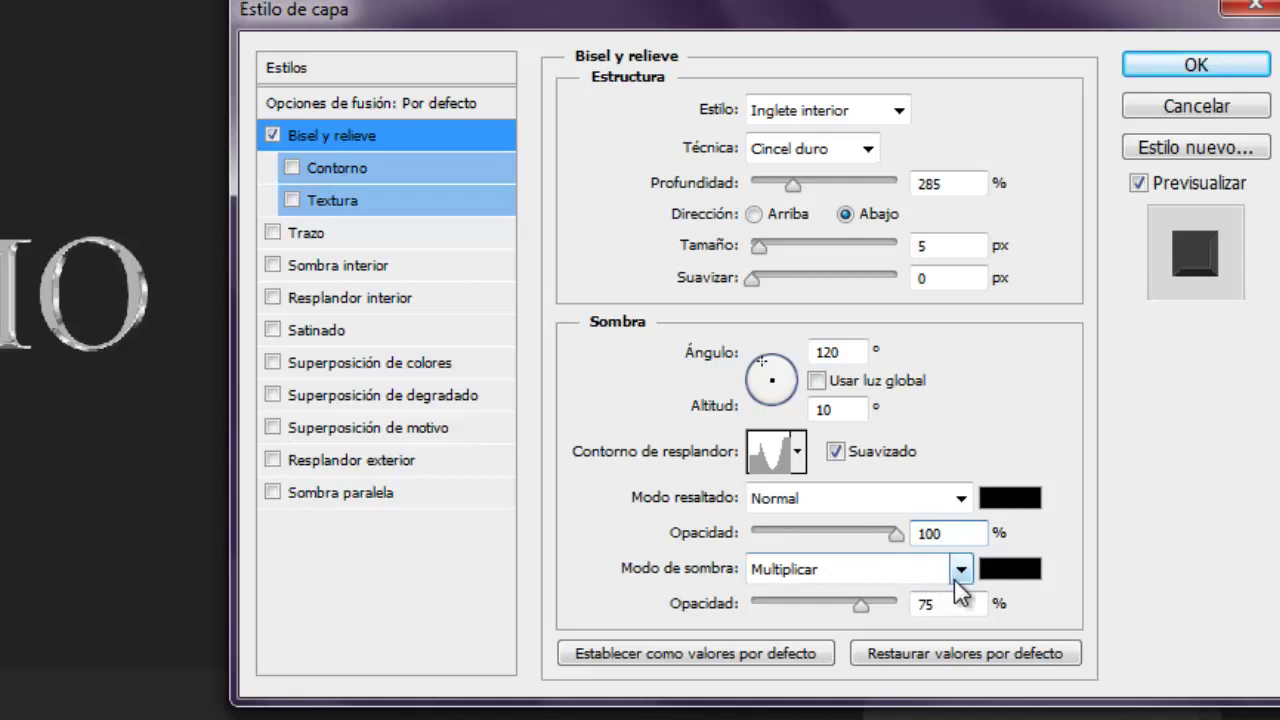
Set the bevel shadow to Normal at 0% opacity and enable Contorno.
click(960, 569)
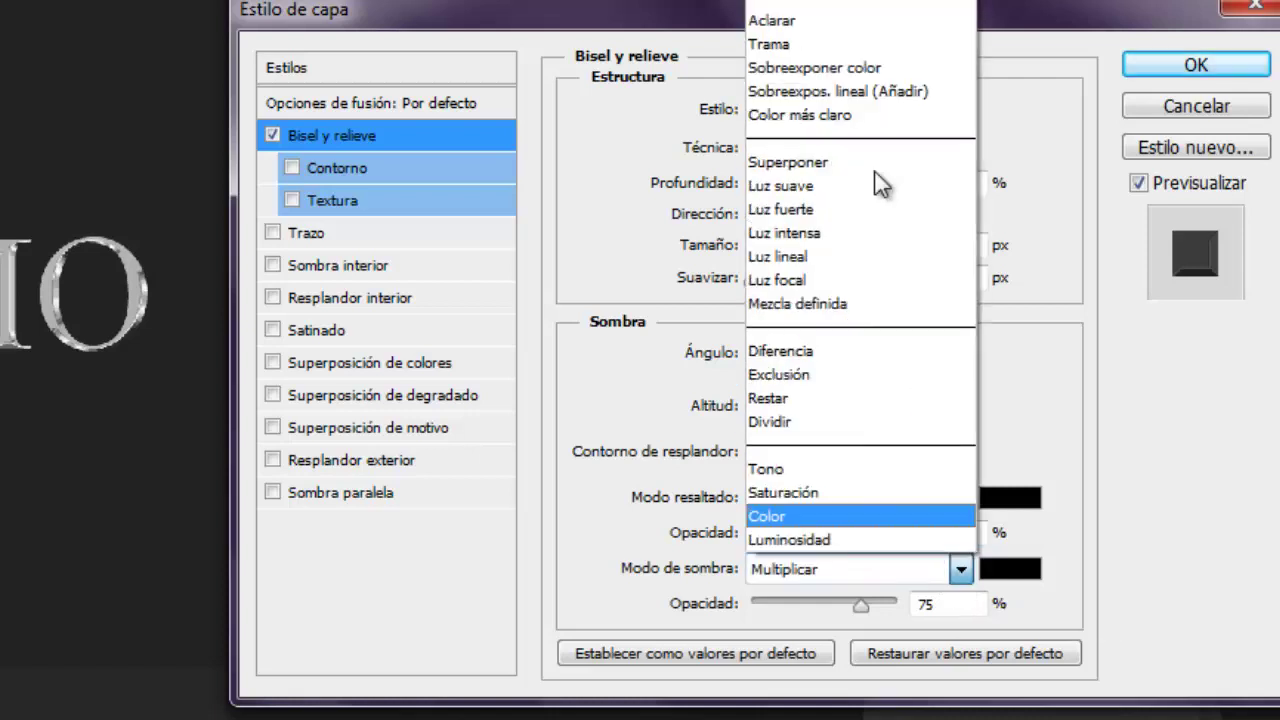
click(790, 2)
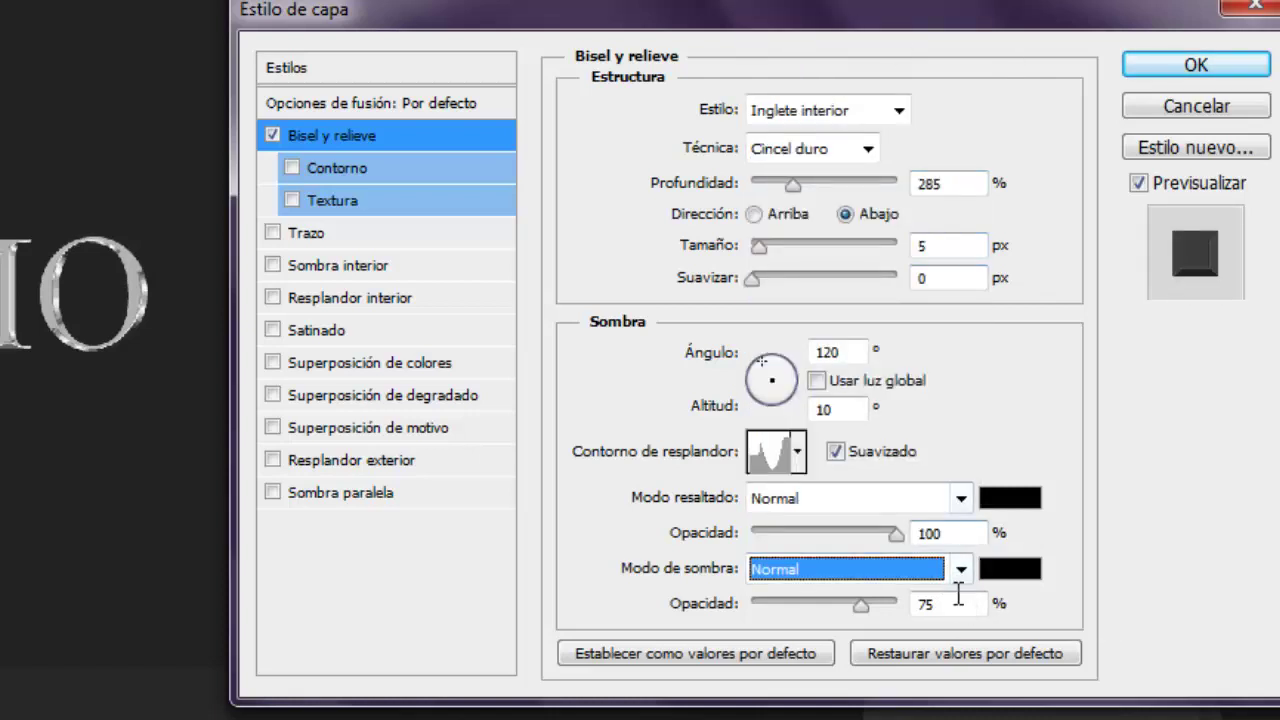
drag(955, 604, 916, 614)
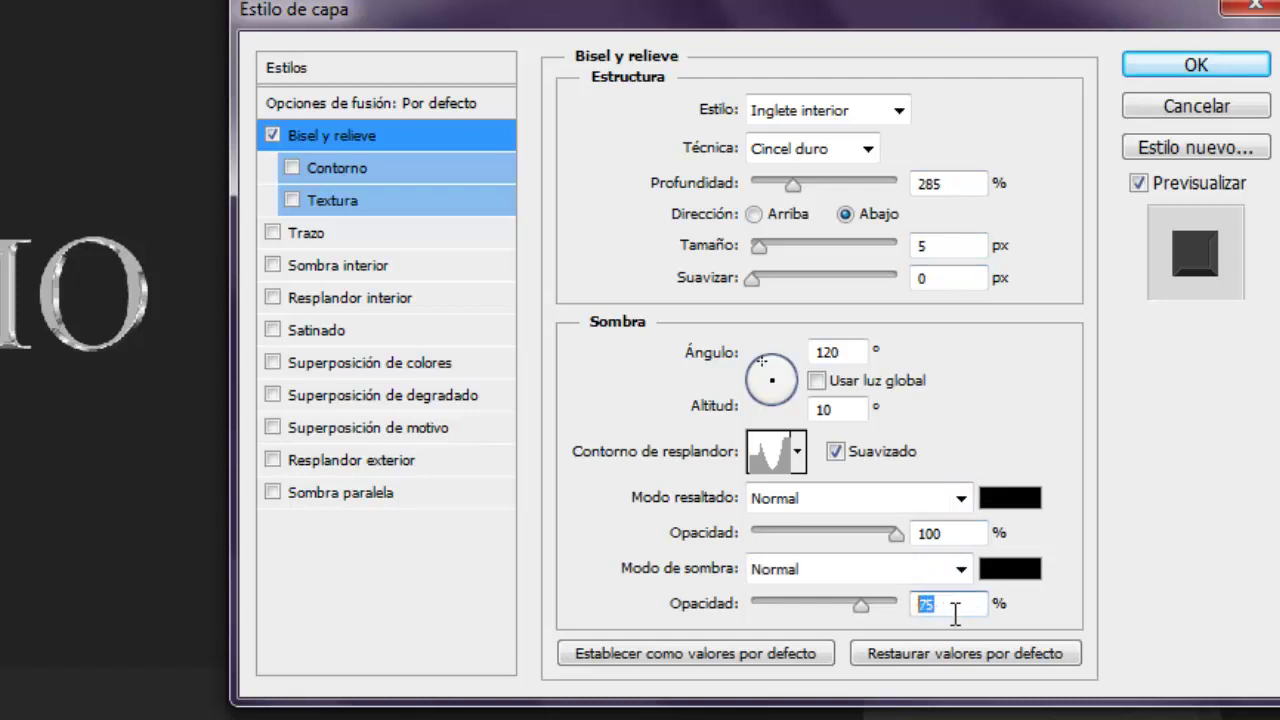
text(0)
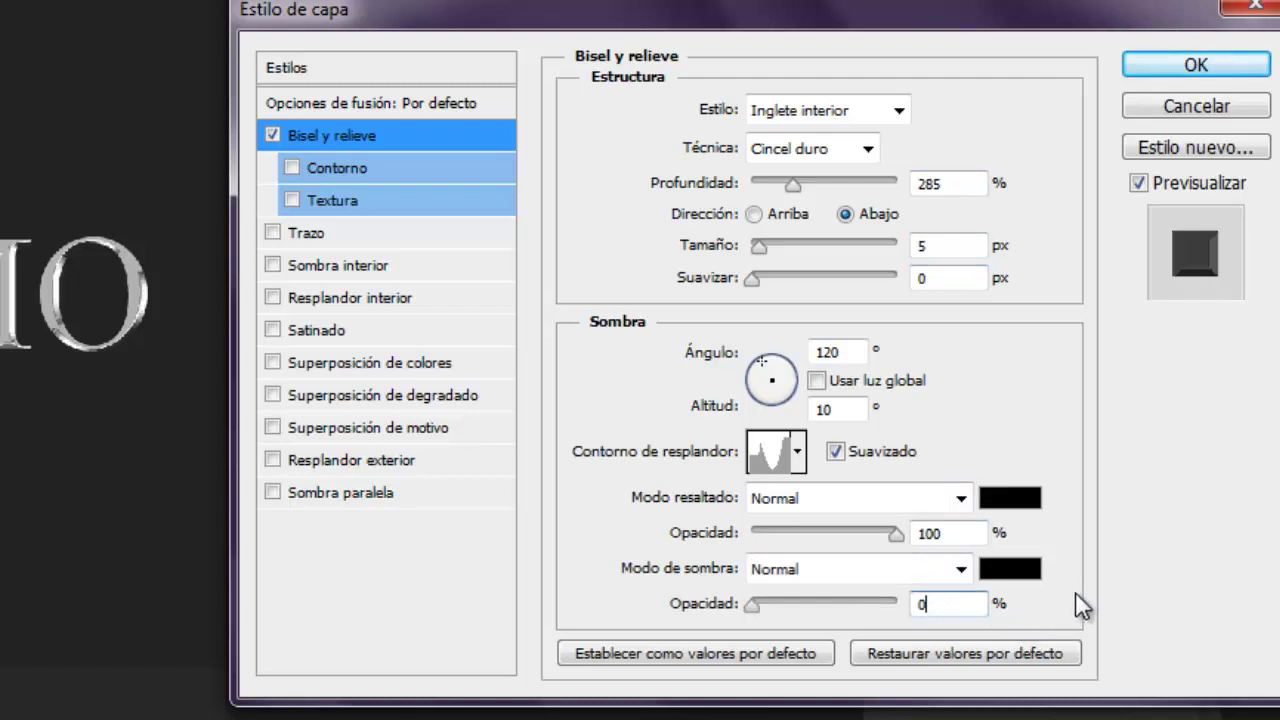
click(345, 168)
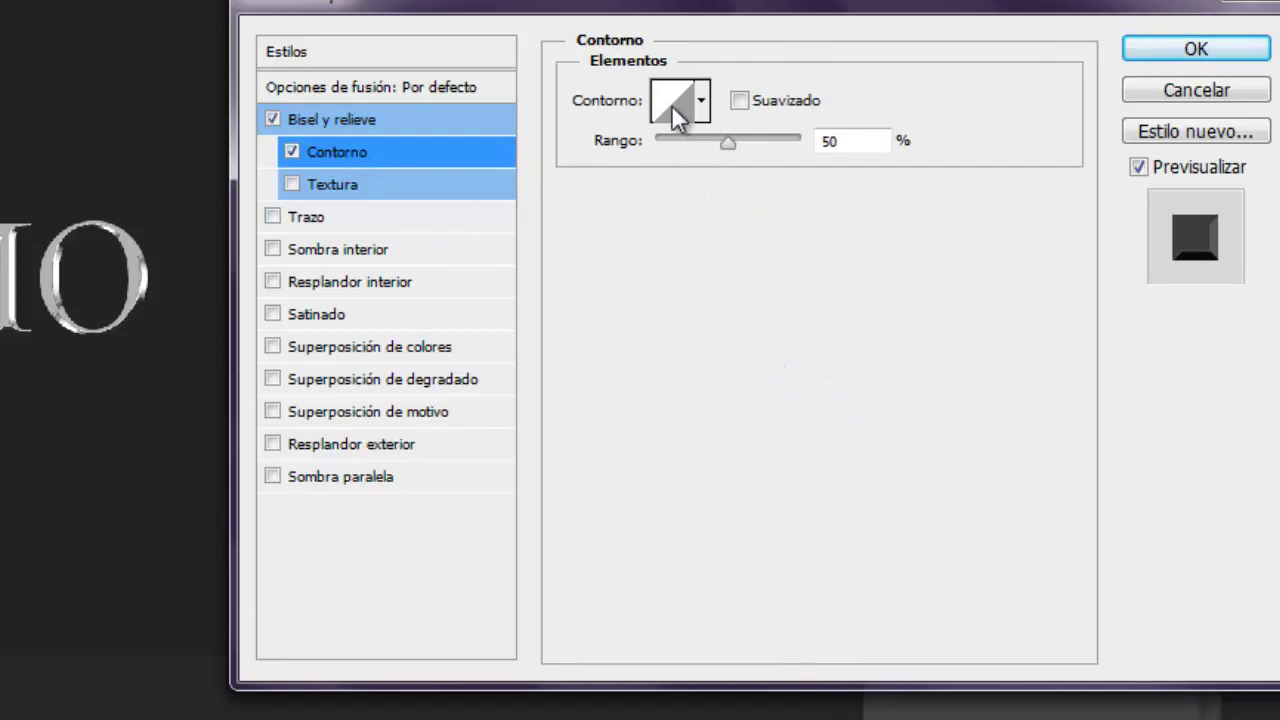
click(673, 126)
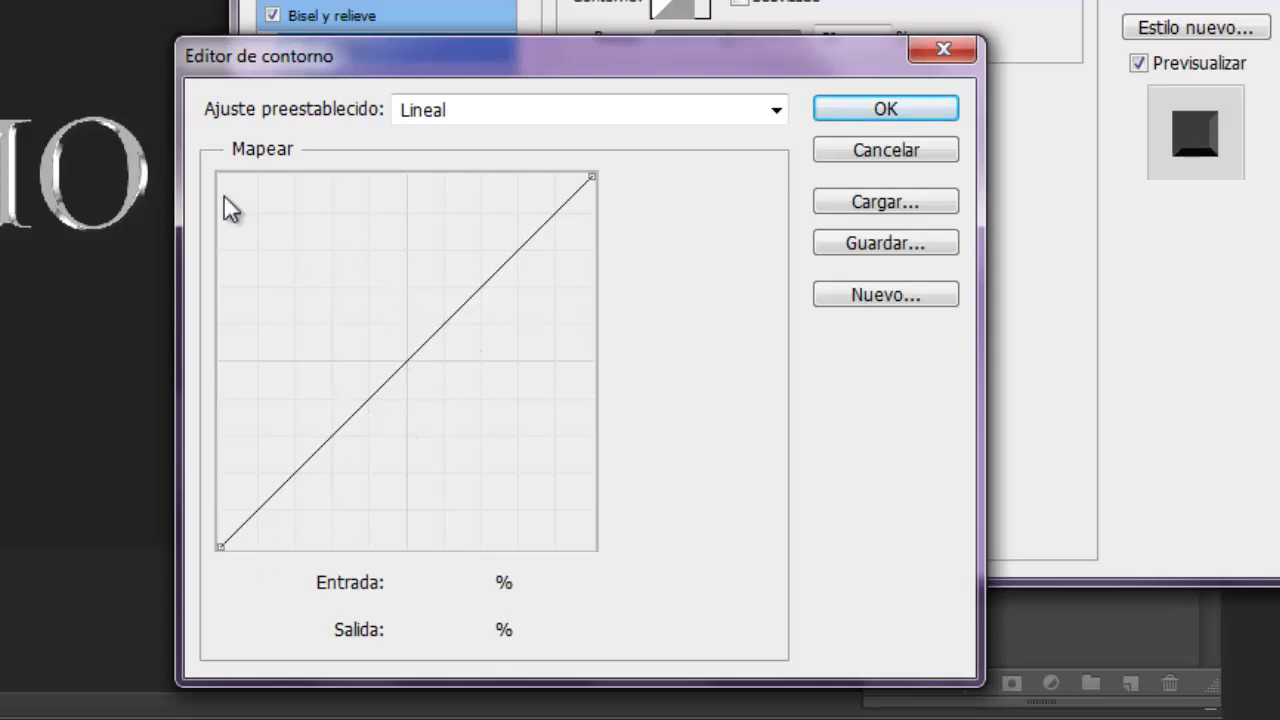
Set the contour start point to output 100 and add a bottom point at 49/0.
click(222, 548)
click(370, 588)
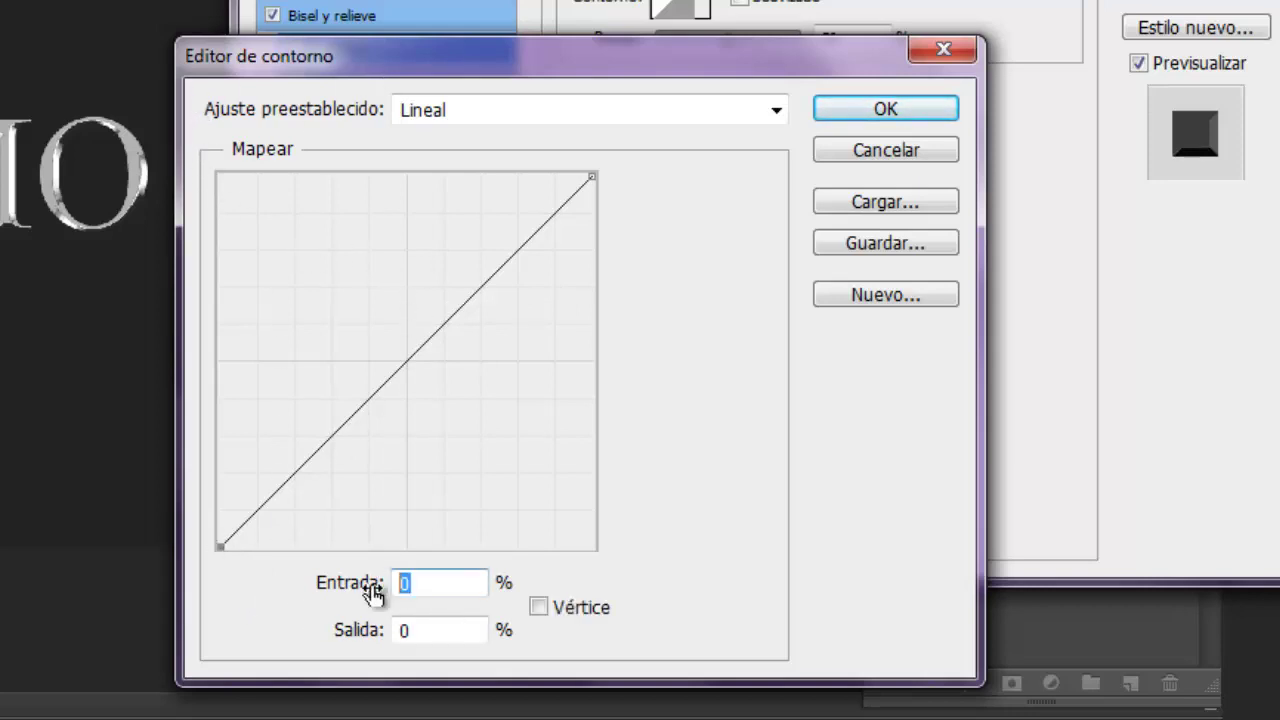
click(443, 630)
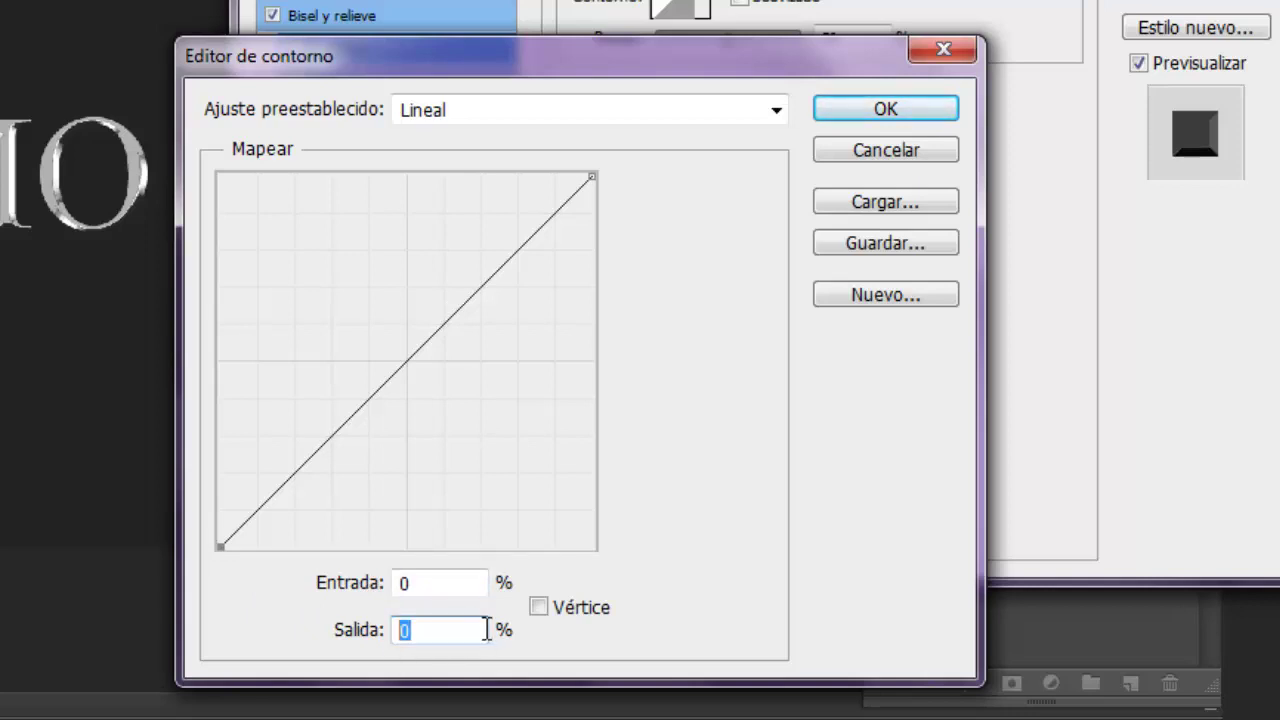
text(100)
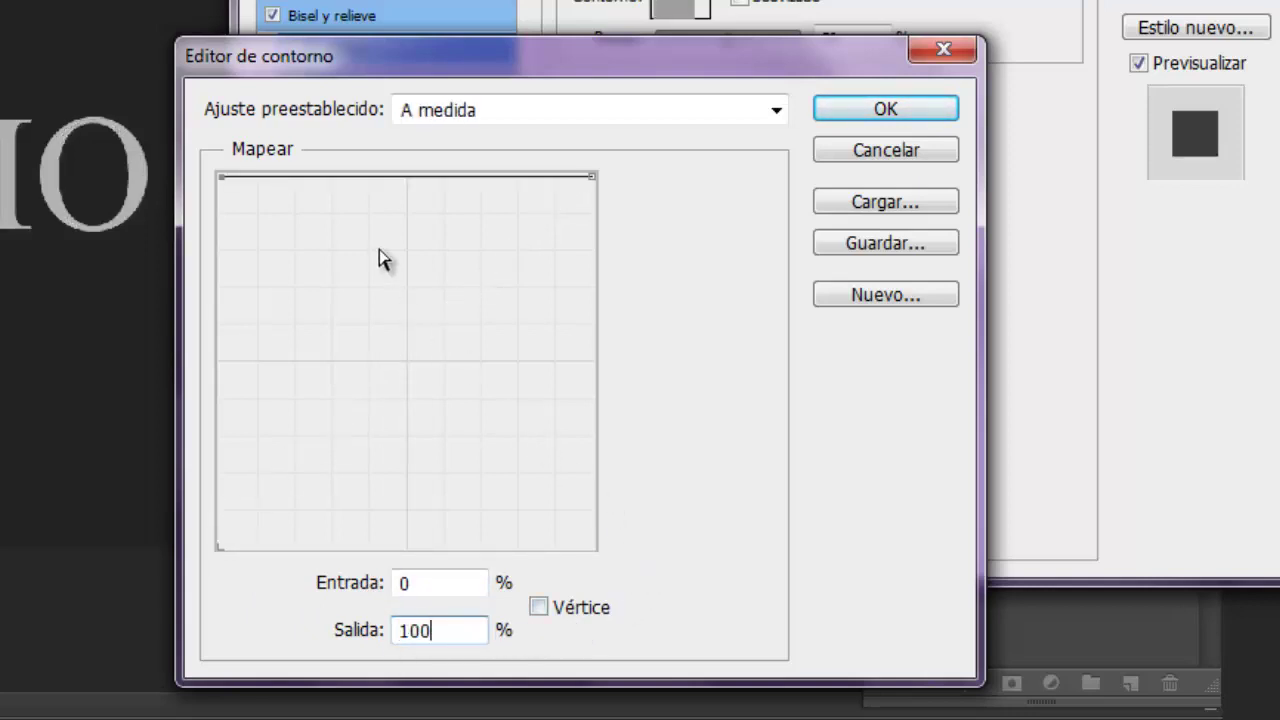
click(405, 175)
double_click(404, 584)
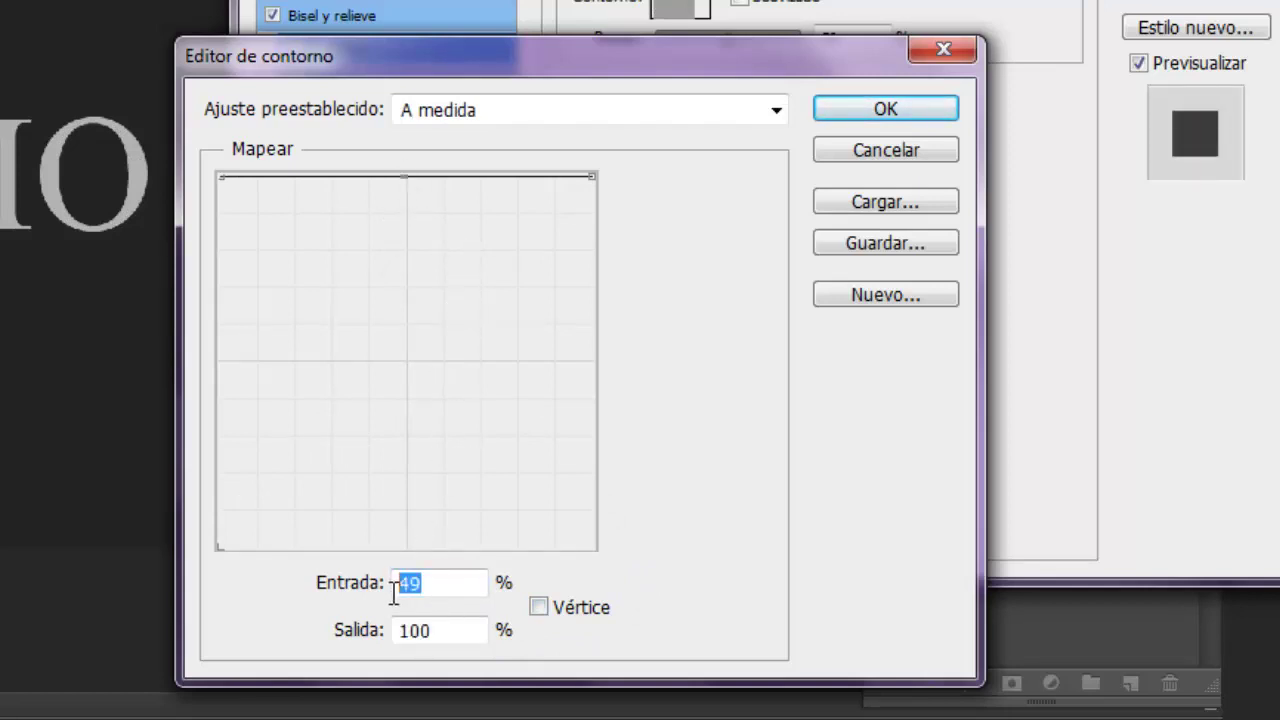
text(2)
double_click(416, 634)
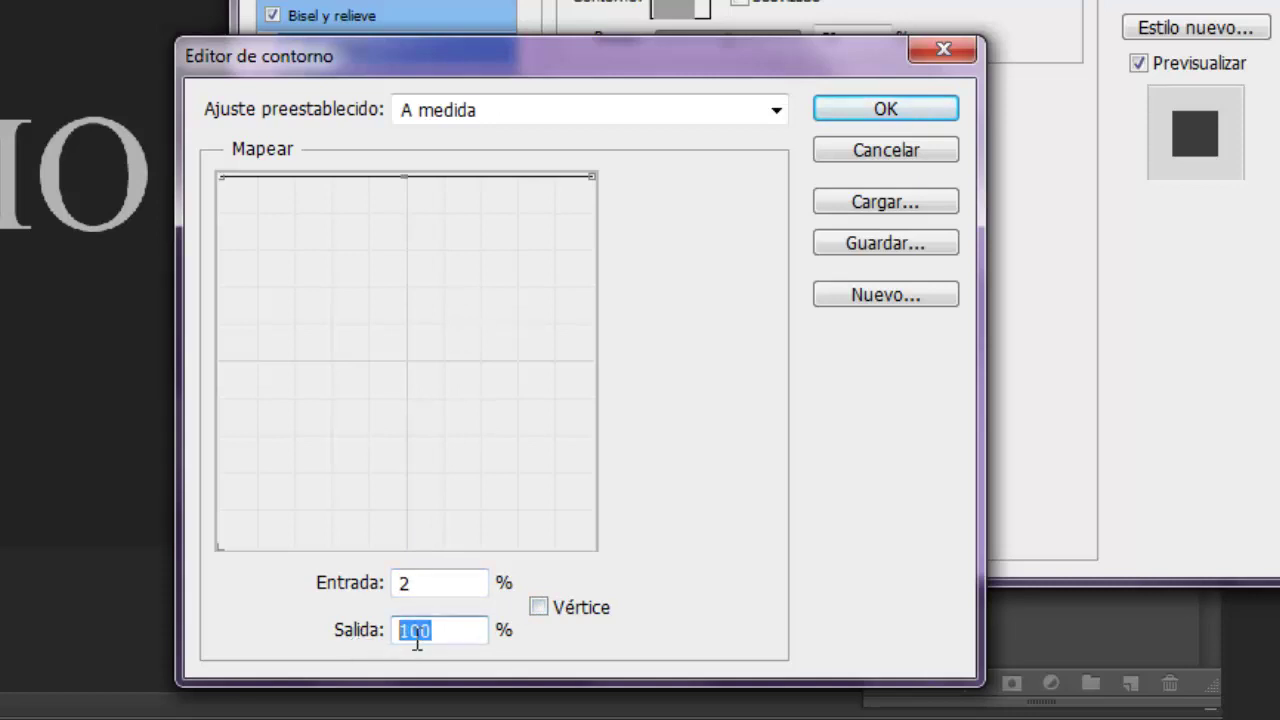
text(0)
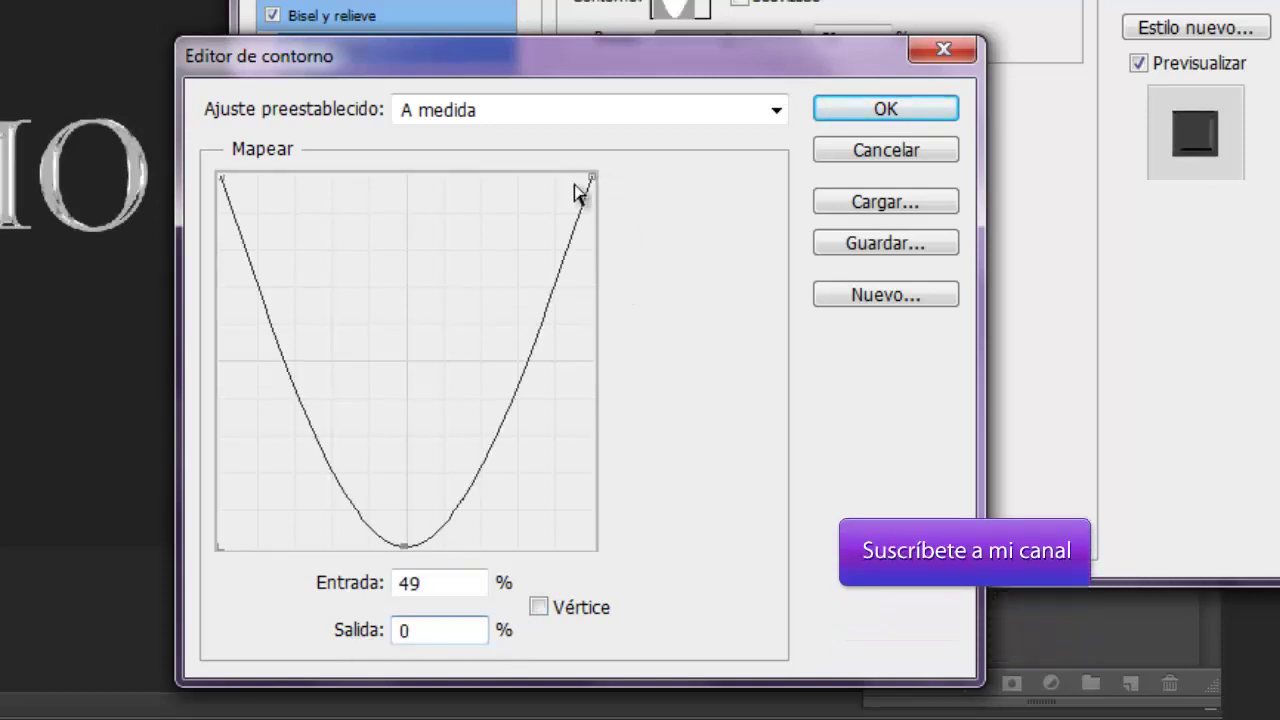
Add contour points at 54/7 and 61/19, then apply the V-shaped curve.
click(523, 380)
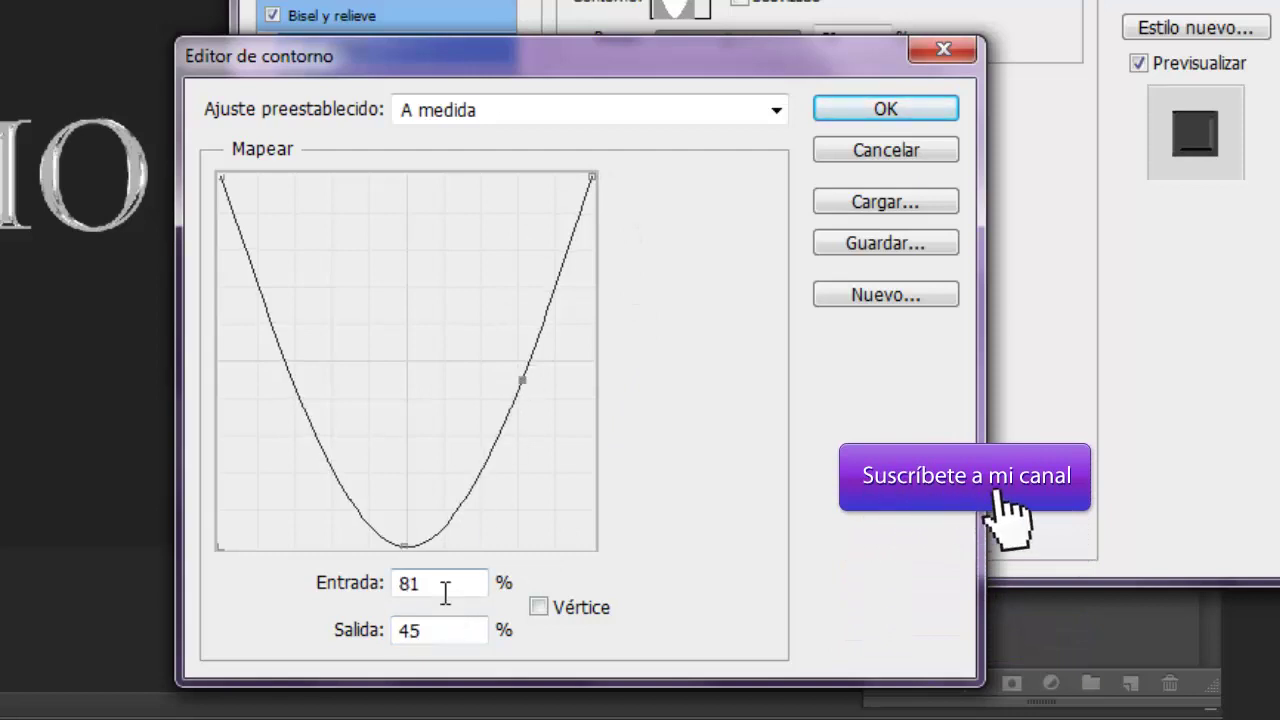
click(357, 597)
text(54)
click(360, 628)
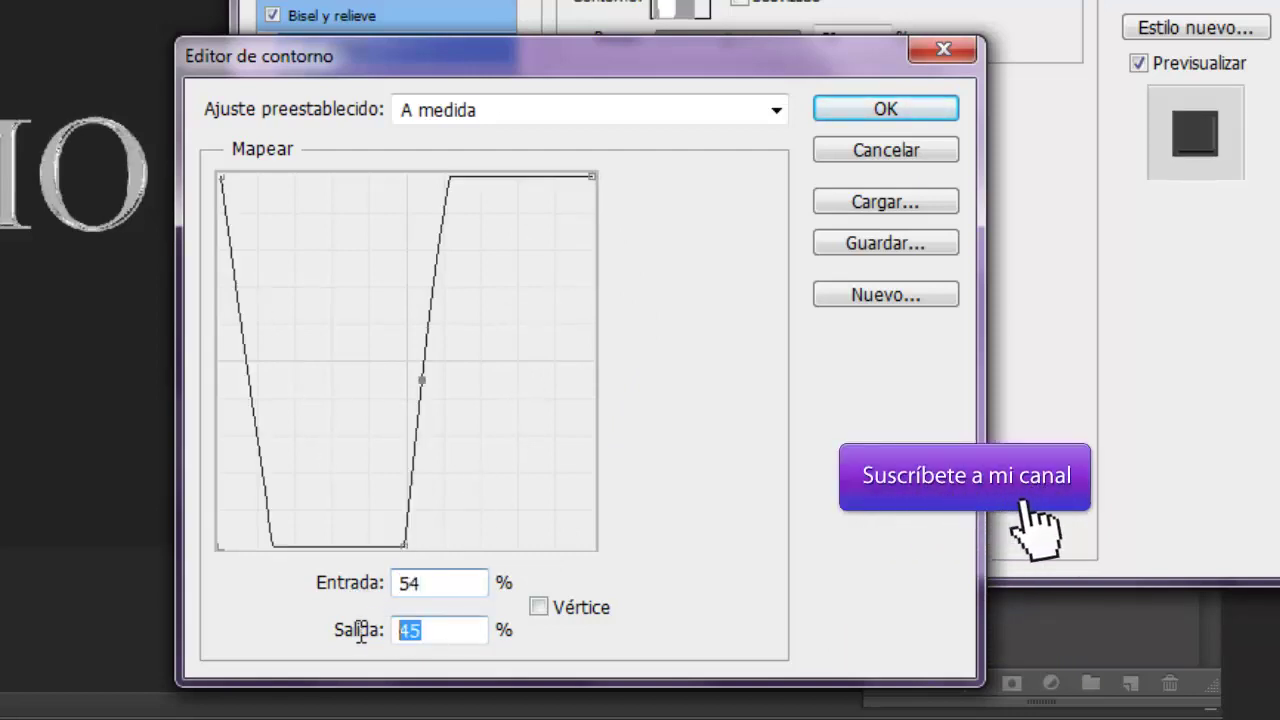
text(7)
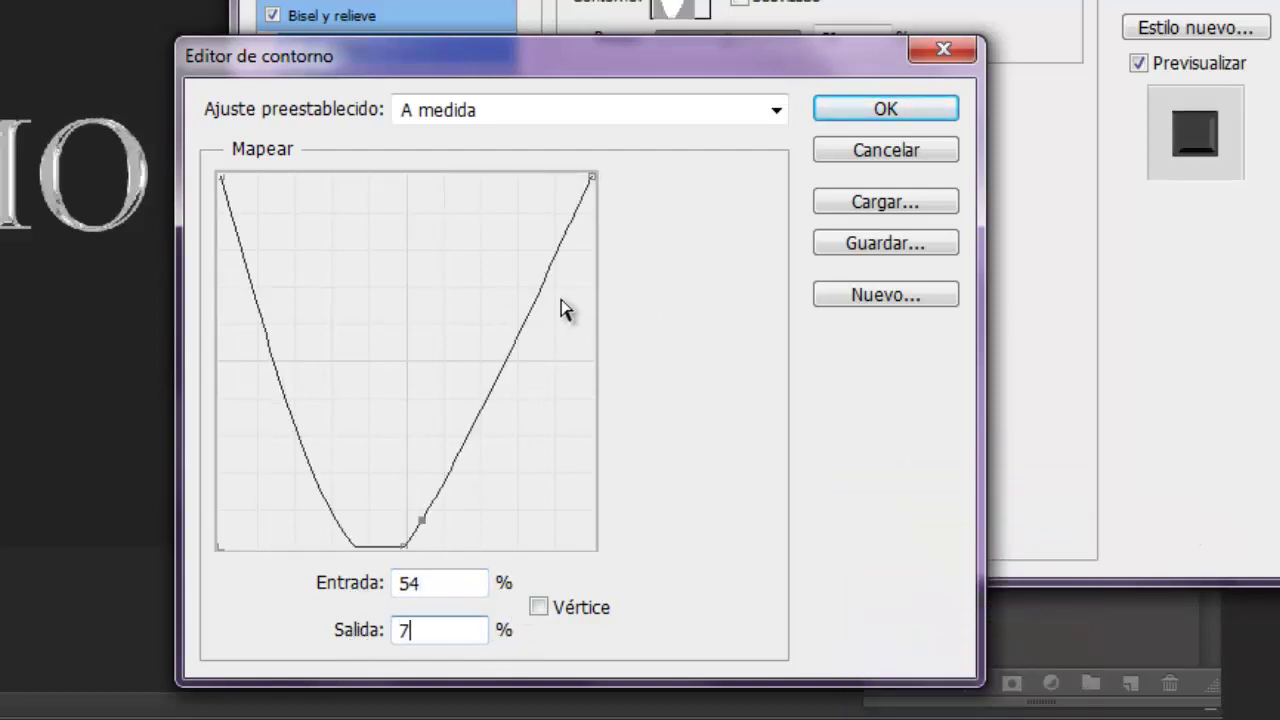
click(510, 348)
double_click(449, 578)
text(6)
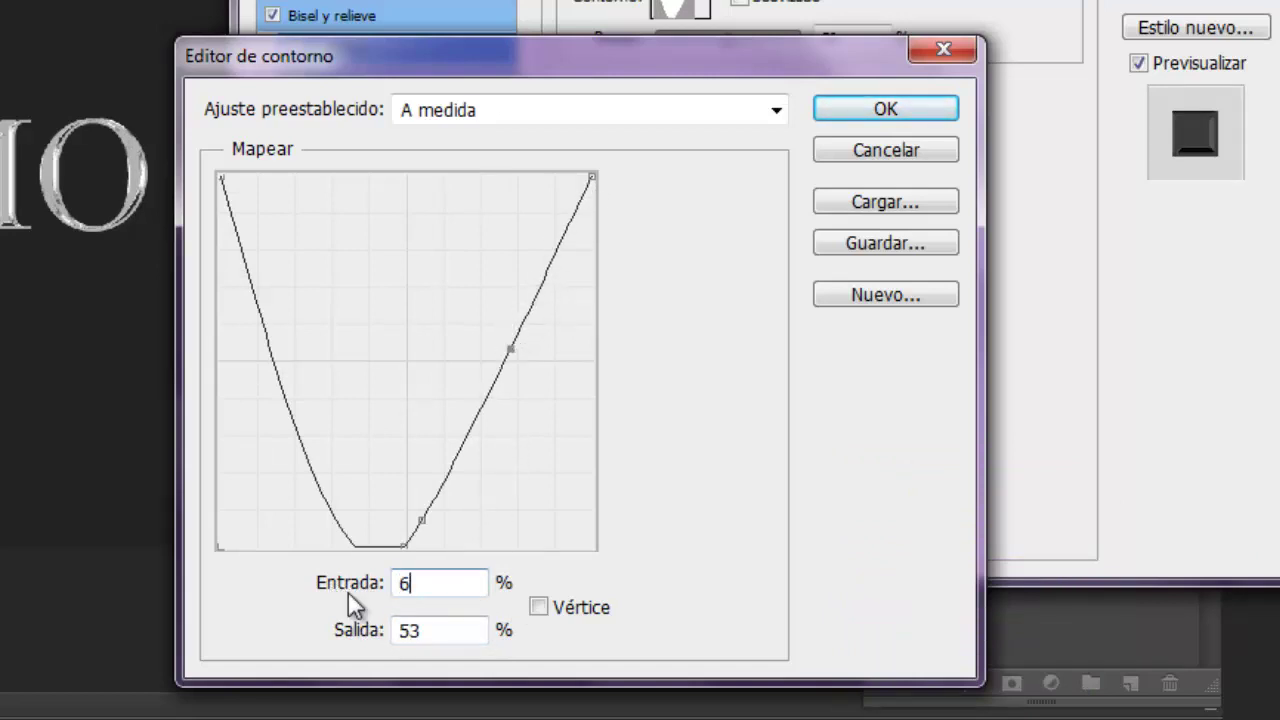
text(1)
double_click(411, 631)
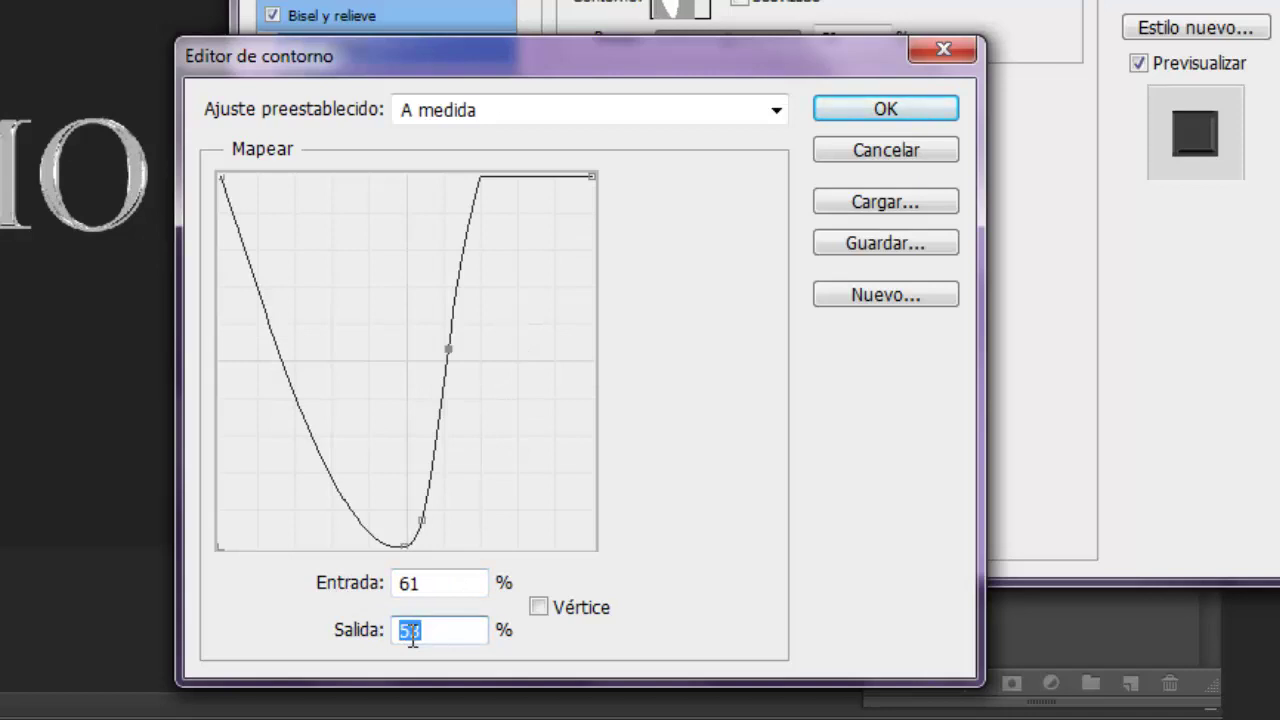
text(19)
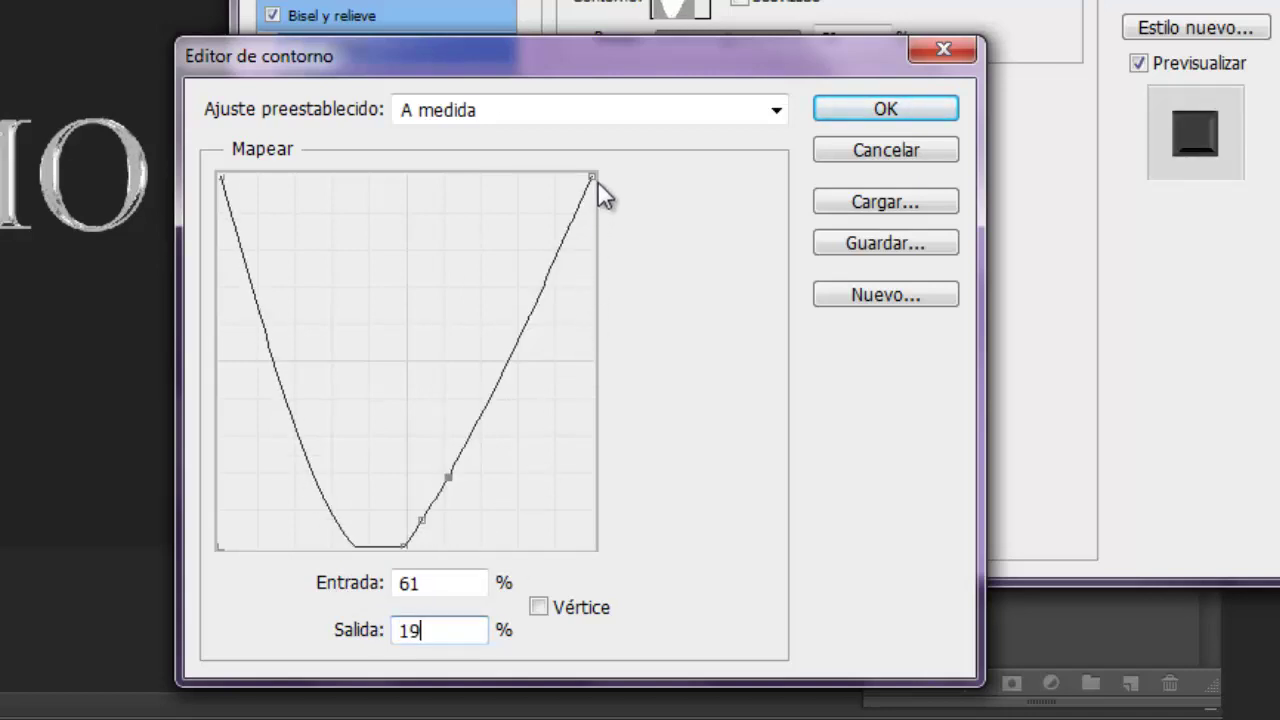
click(594, 177)
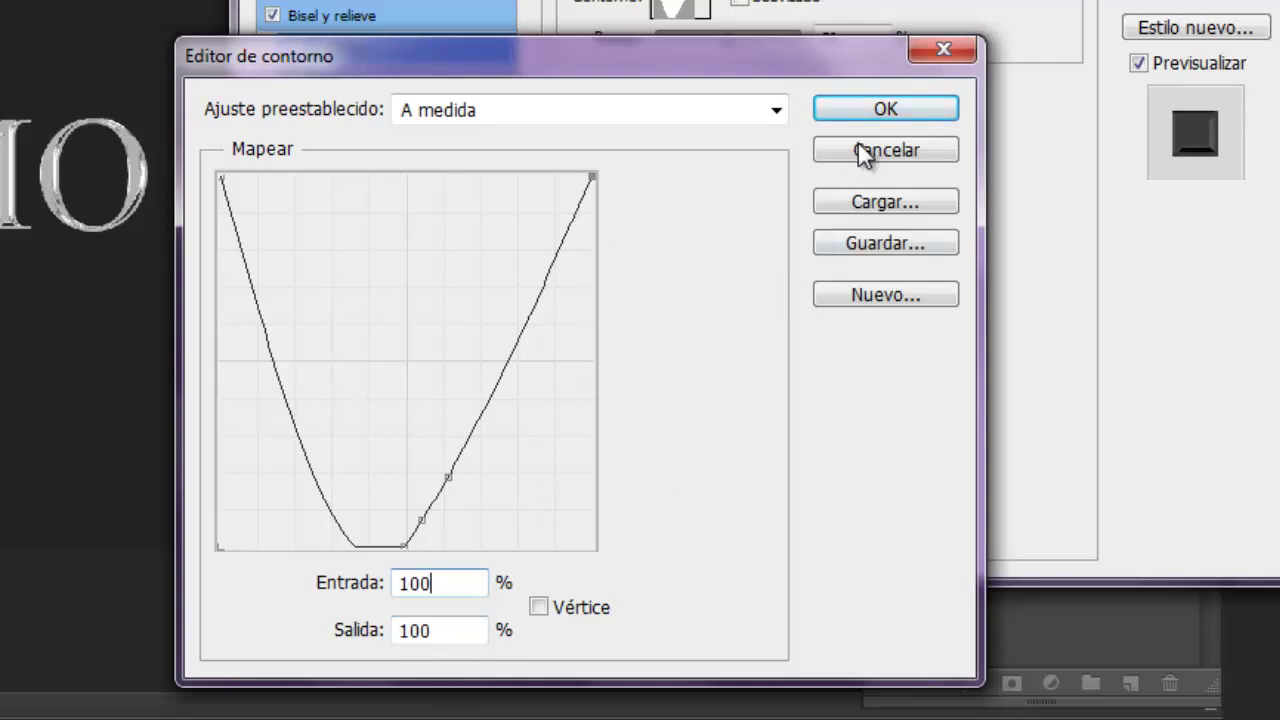
click(876, 113)
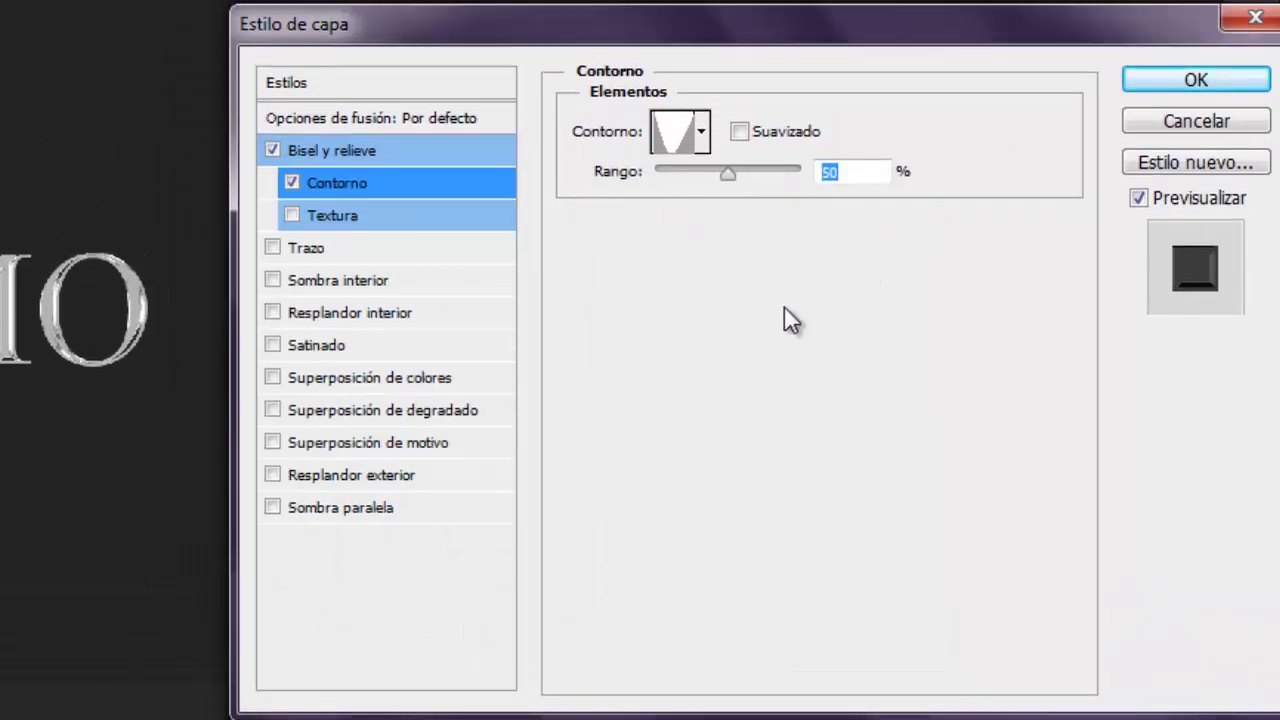
Turn on Suavizado for the bevel contour and set its Rango to 100%.
click(737, 133)
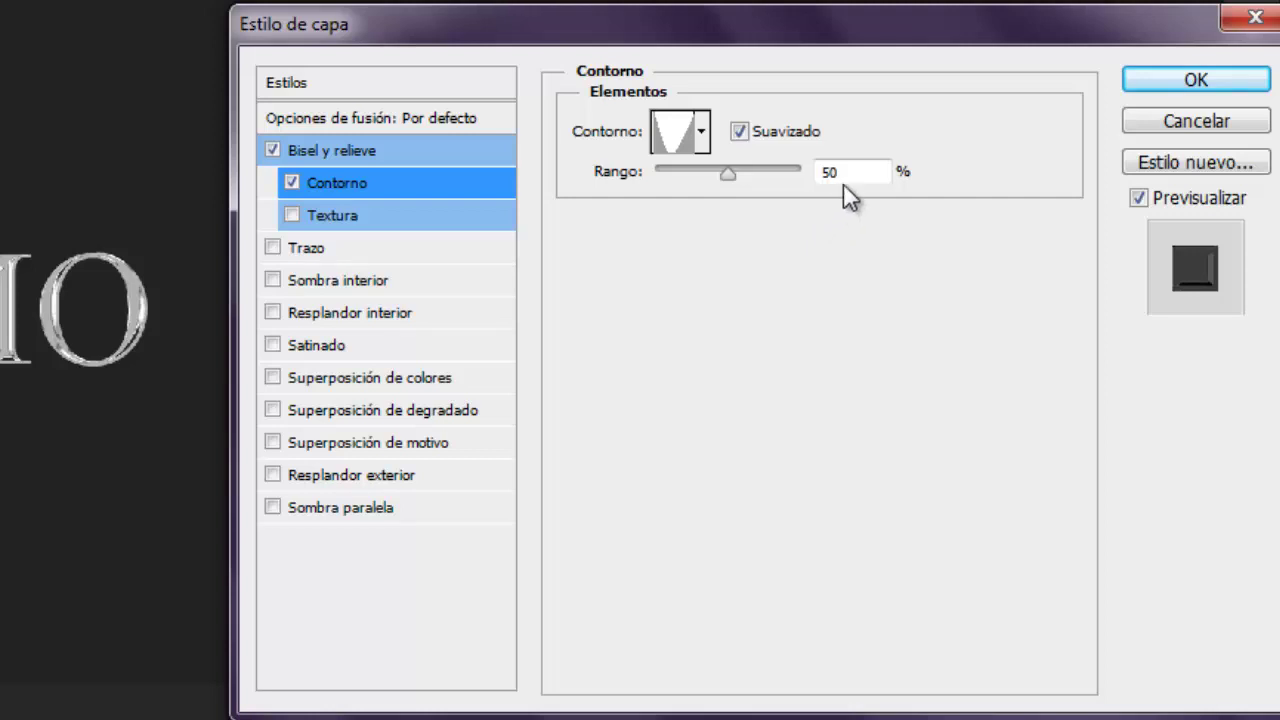
drag(840, 174, 823, 175)
text(100)
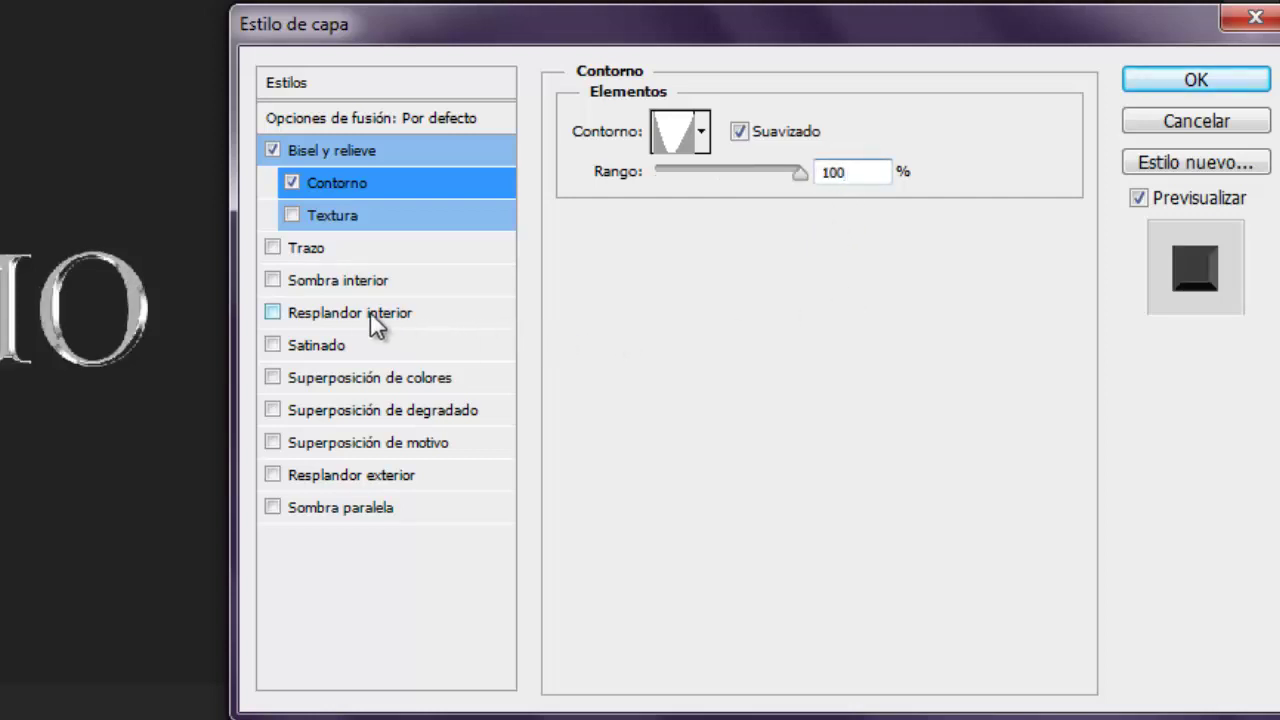
Enable Resplandor interior with Superponer blend mode at 73% opacity.
click(274, 312)
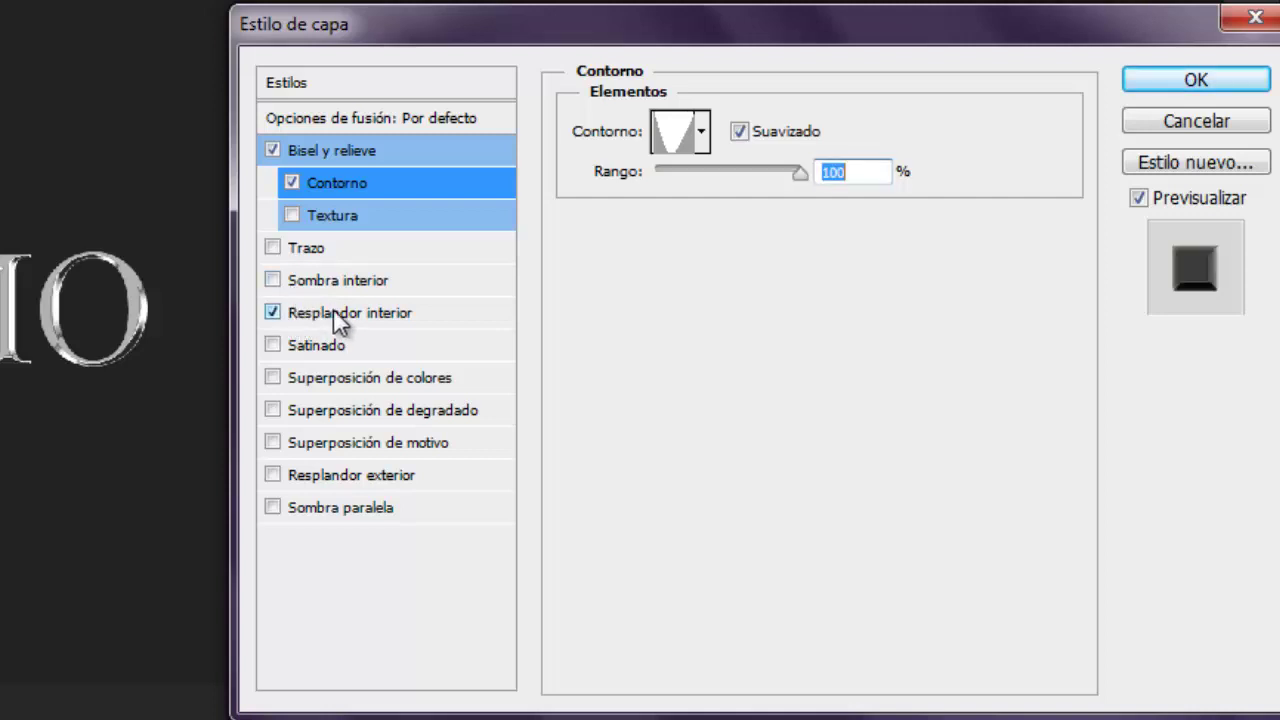
click(335, 313)
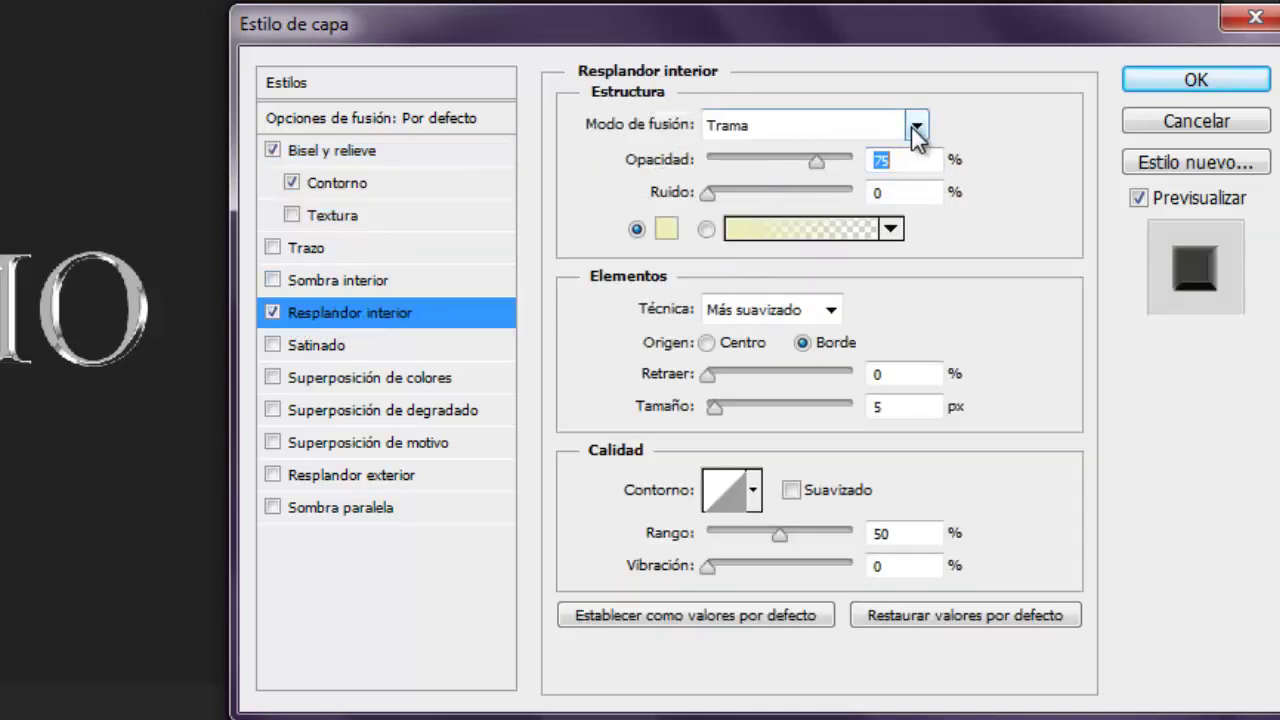
click(915, 126)
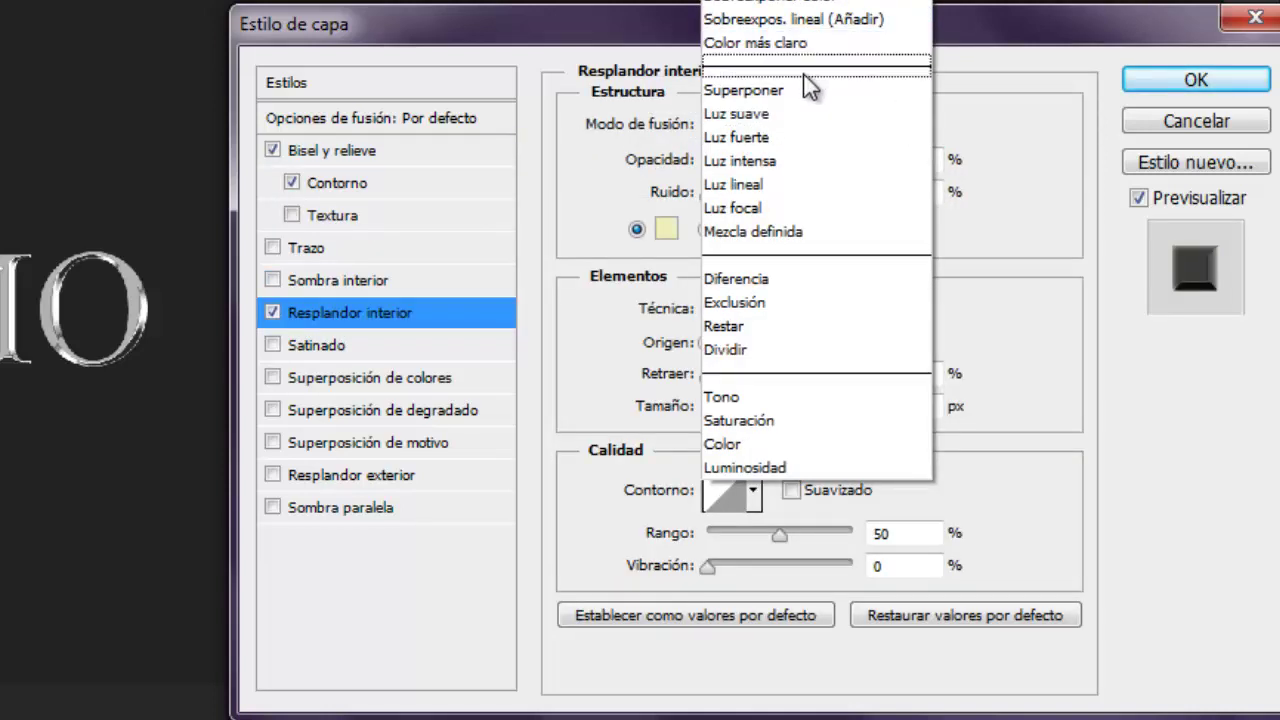
click(808, 90)
click(912, 161)
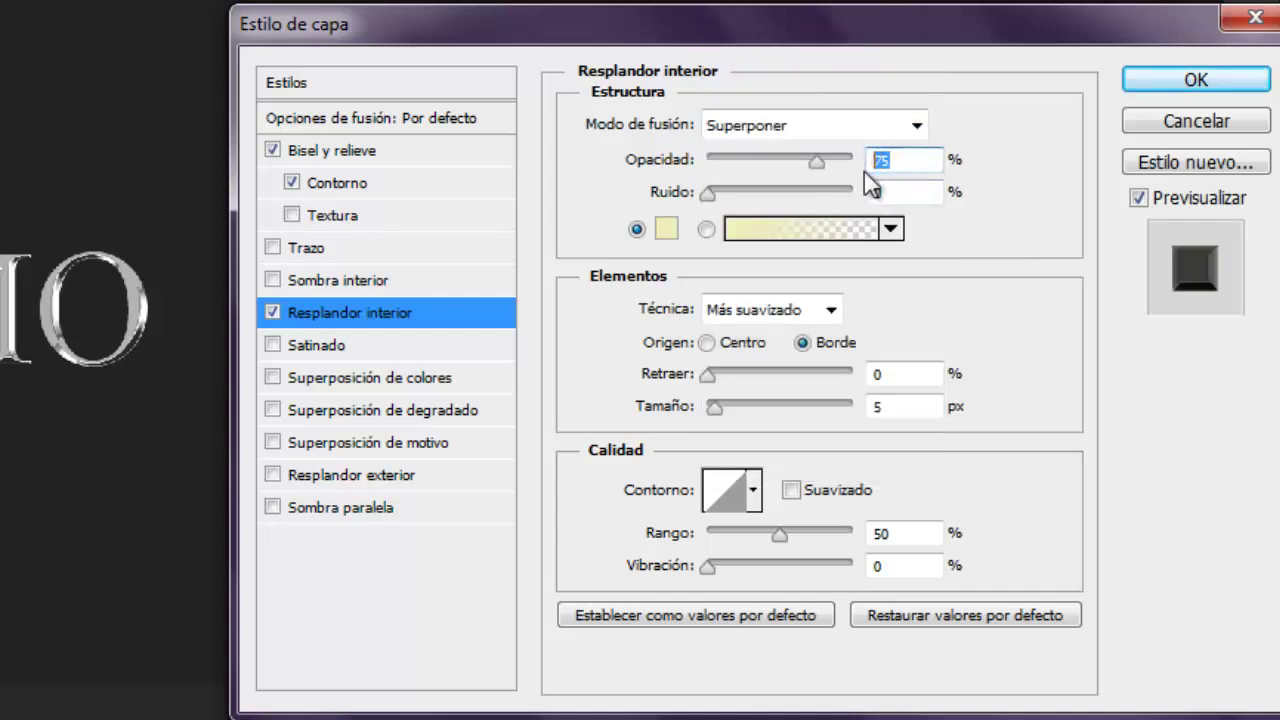
text(73)
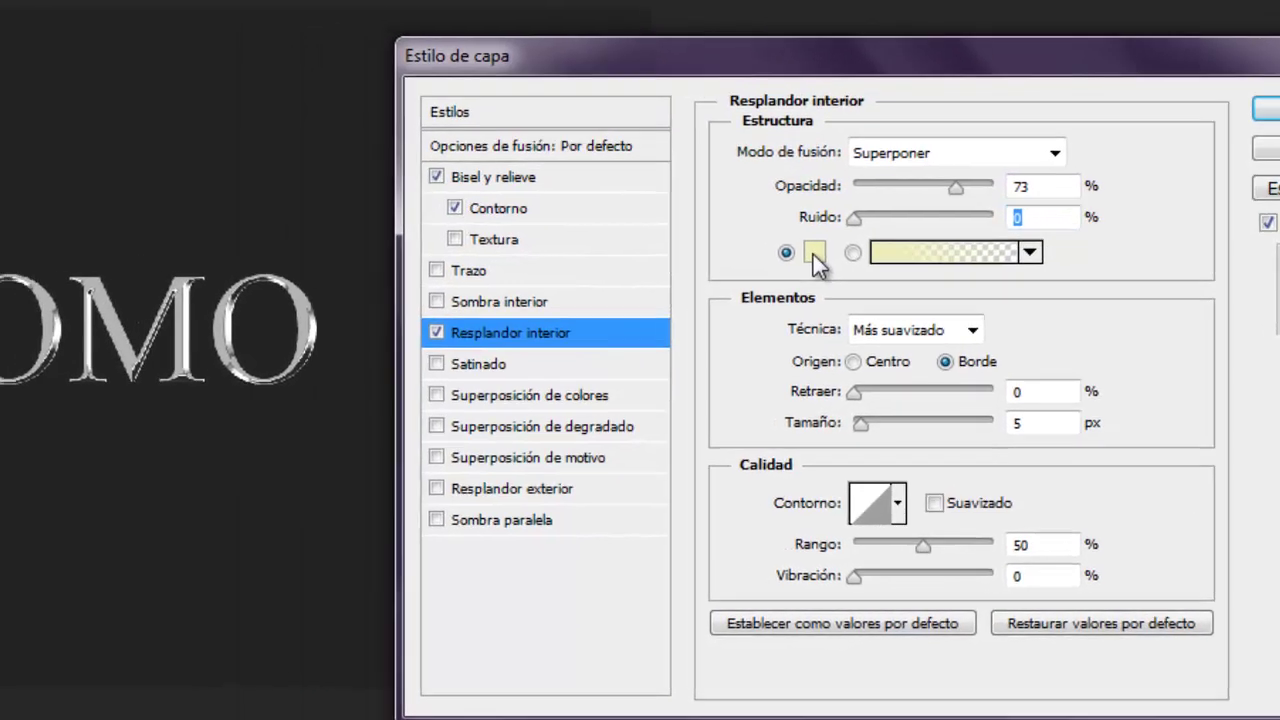
Set the inner glow colour to hex ffffc0.
click(666, 233)
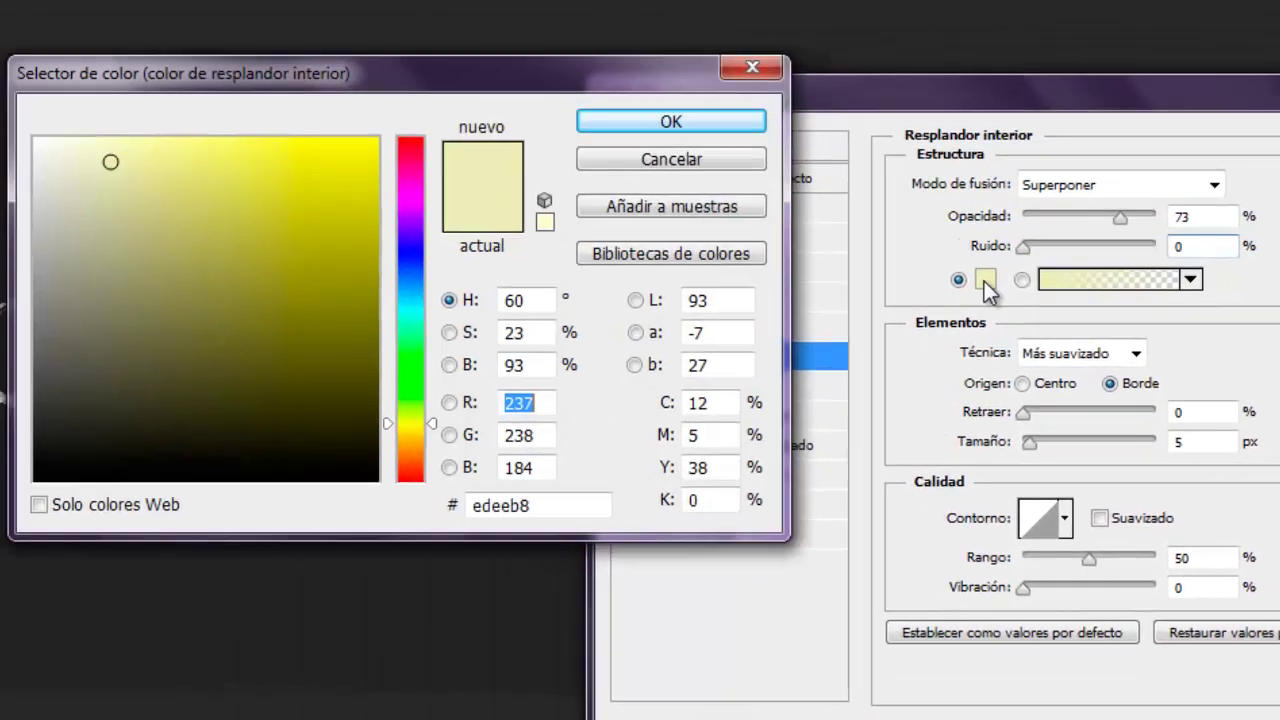
drag(578, 501, 507, 512)
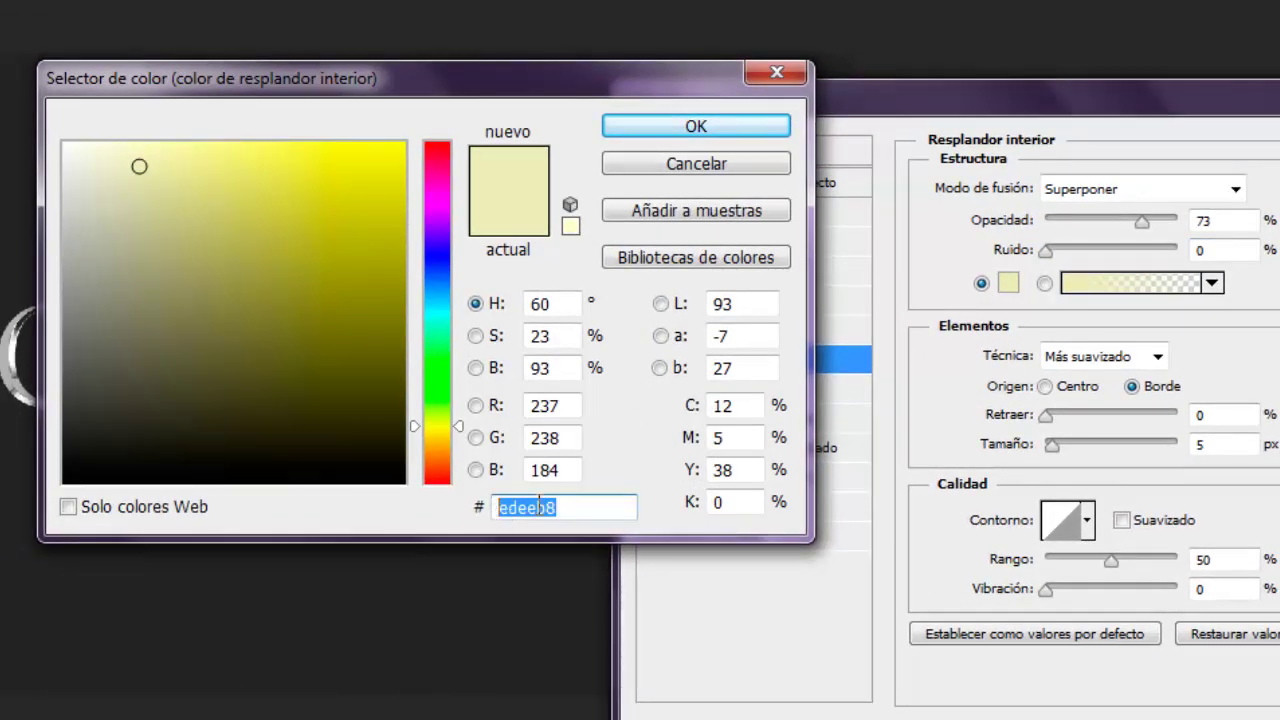
text(f)
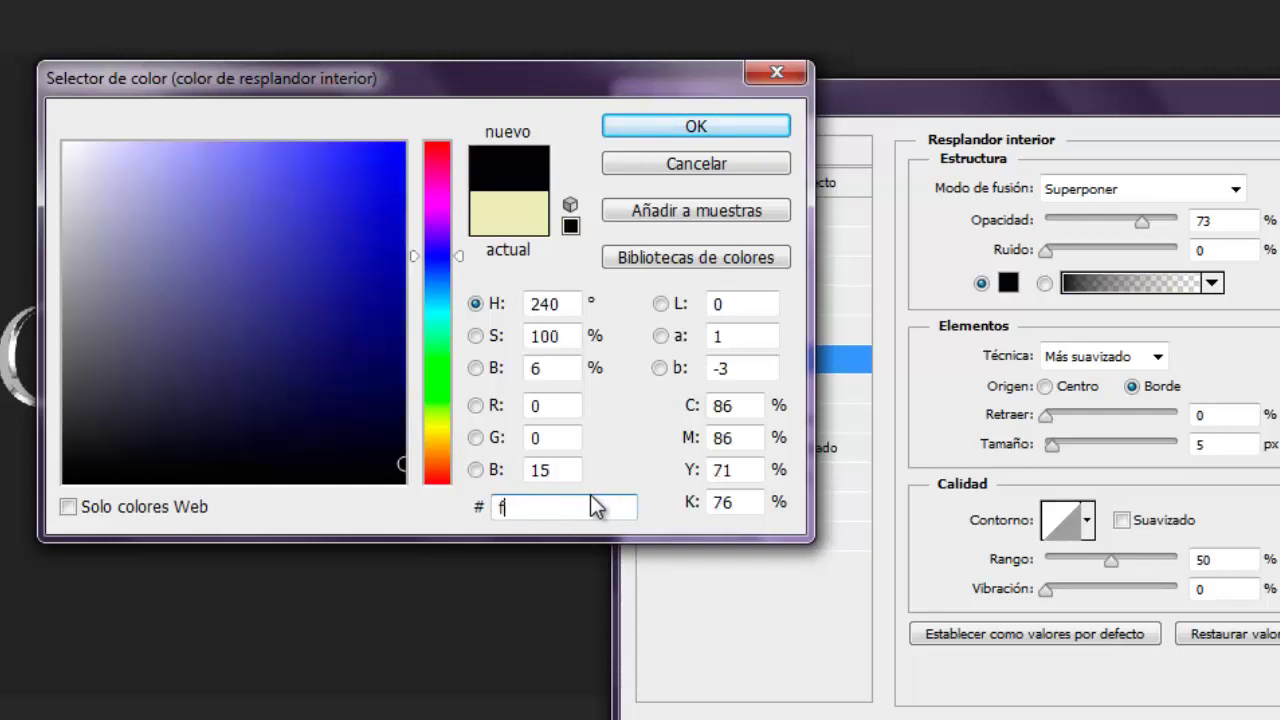
text(fff)
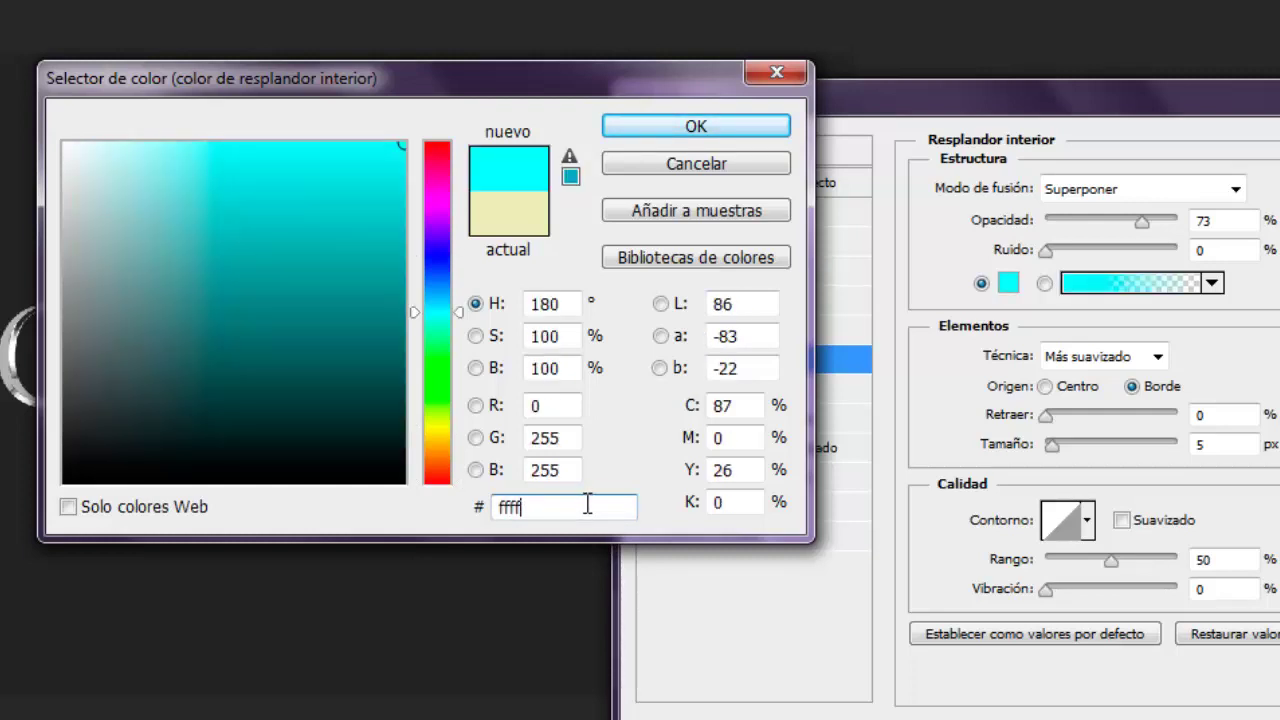
text(c0)
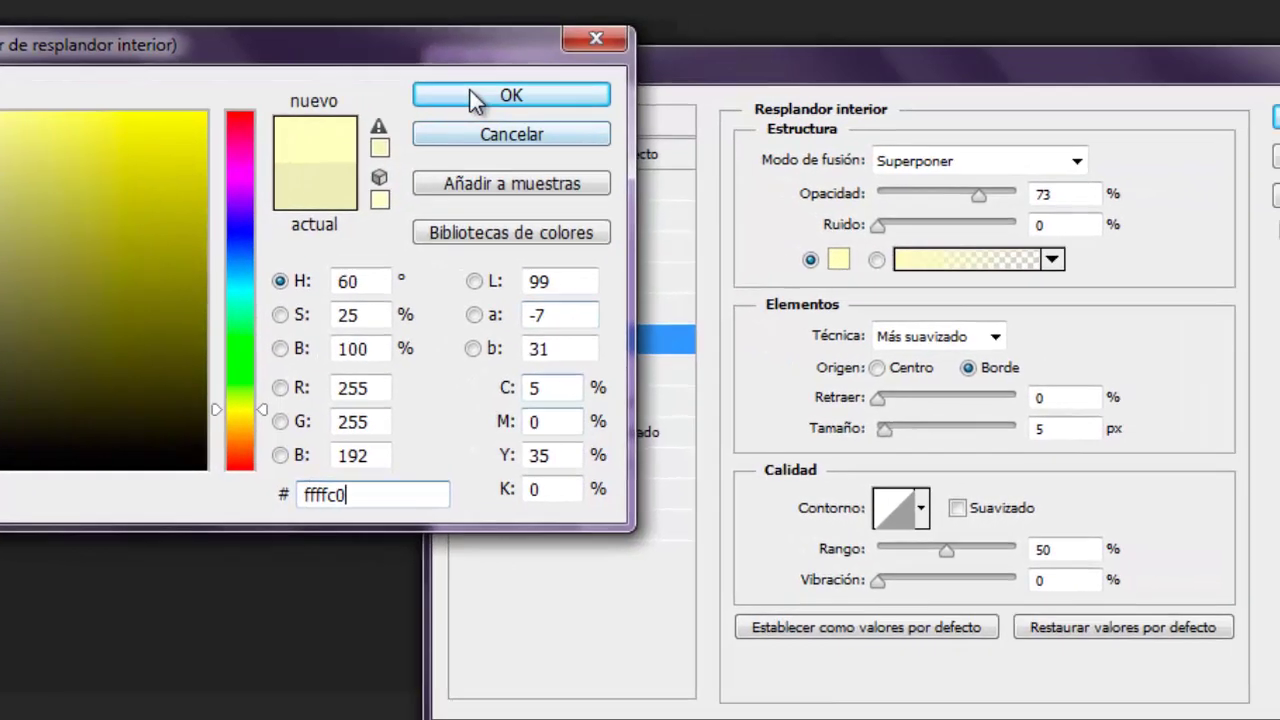
click(696, 125)
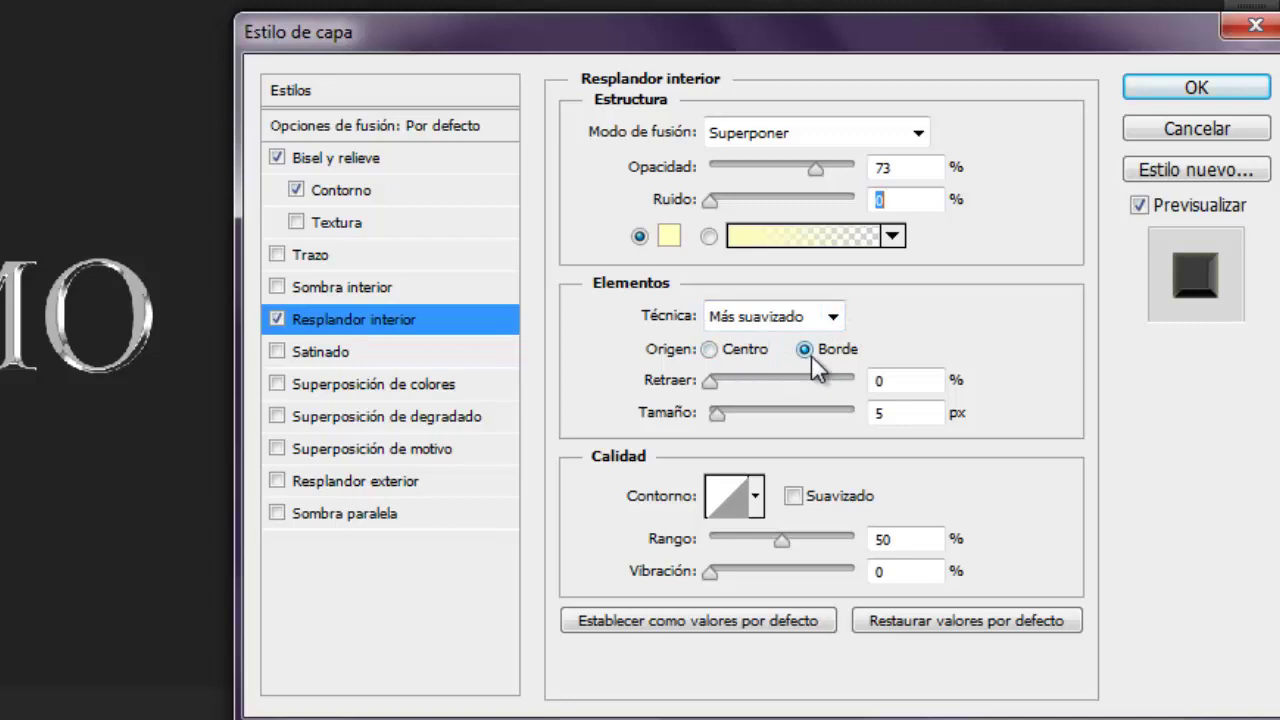
Set the inner glow Retraer to 100%, size 1 px, with an anti-aliased Gaussiano contour.
click(902, 378)
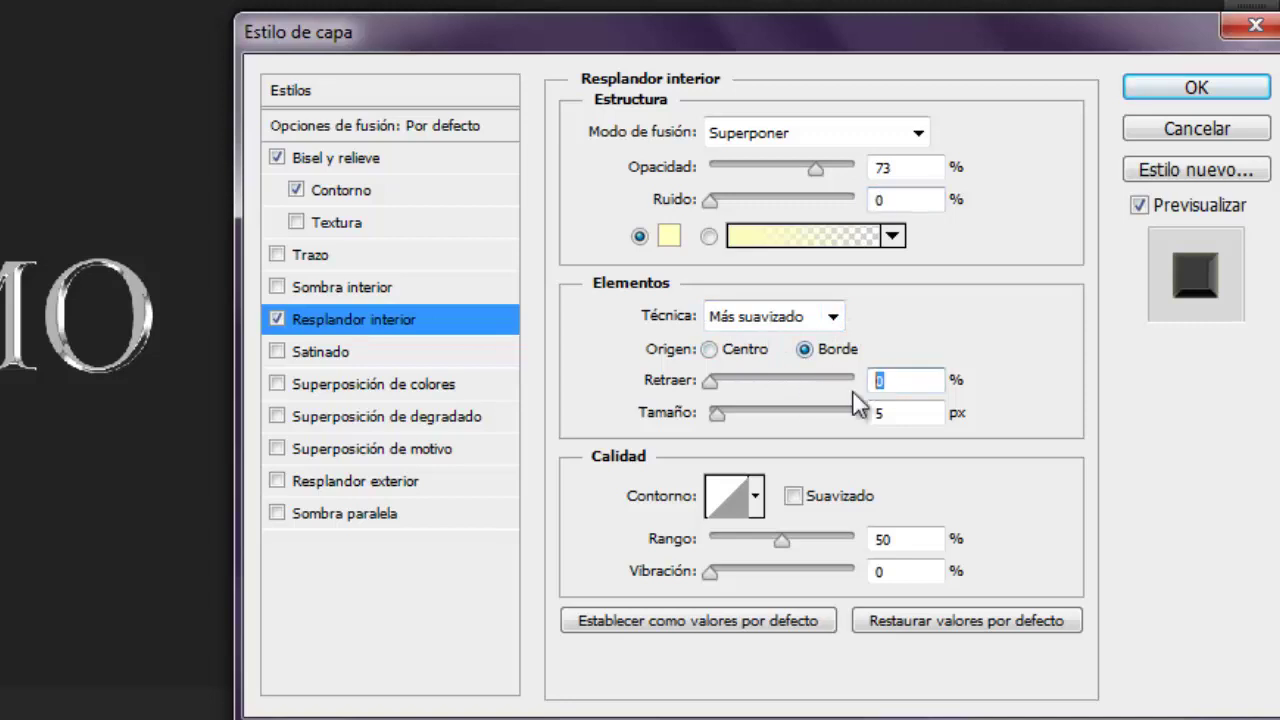
text(100)
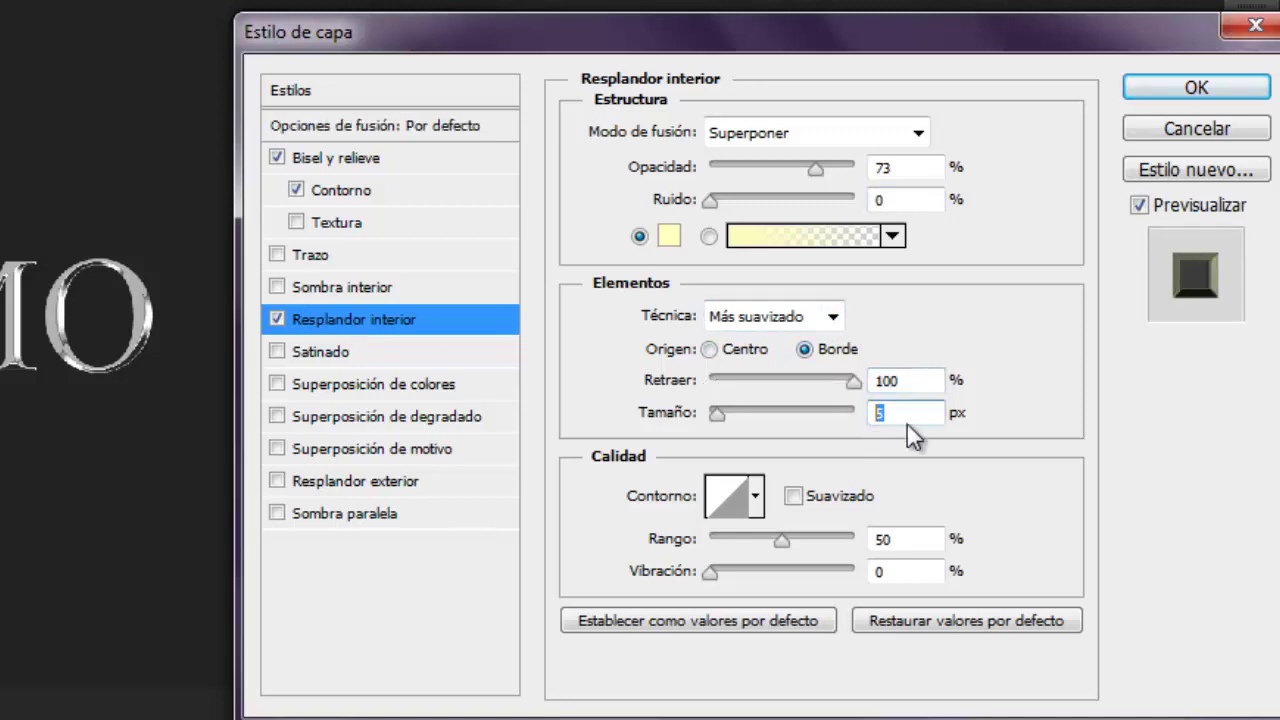
text(1)
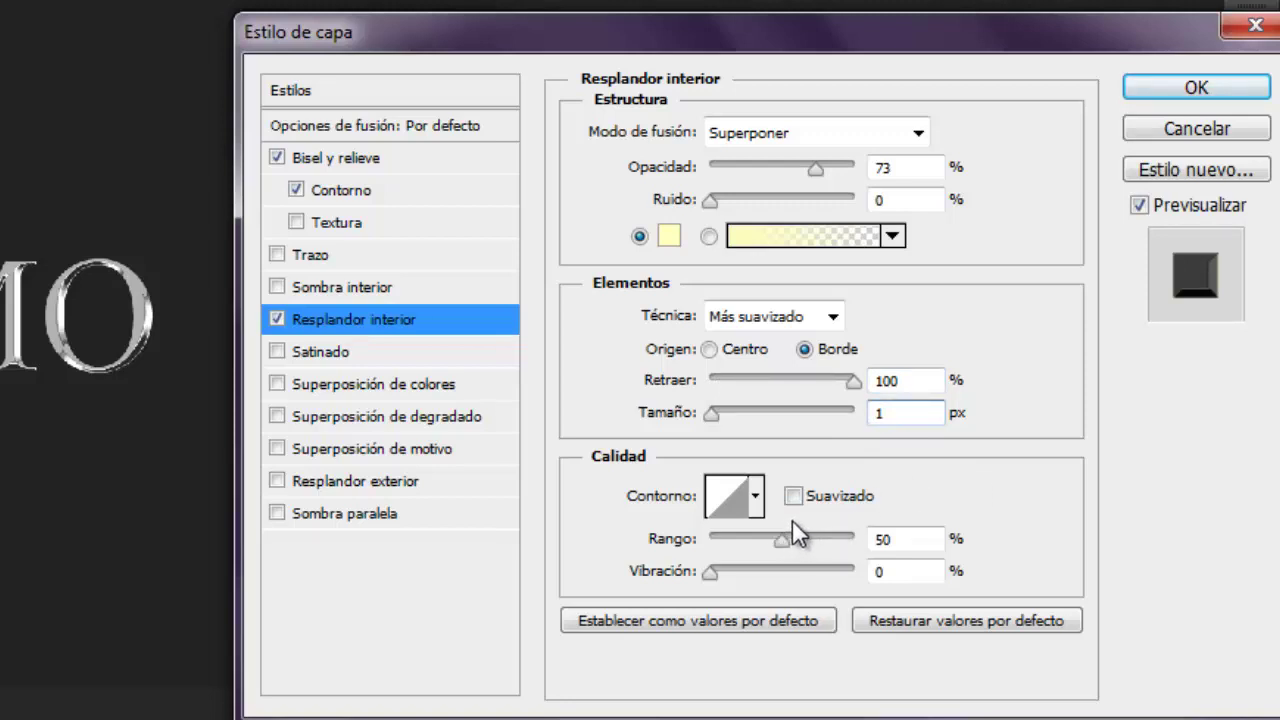
click(757, 497)
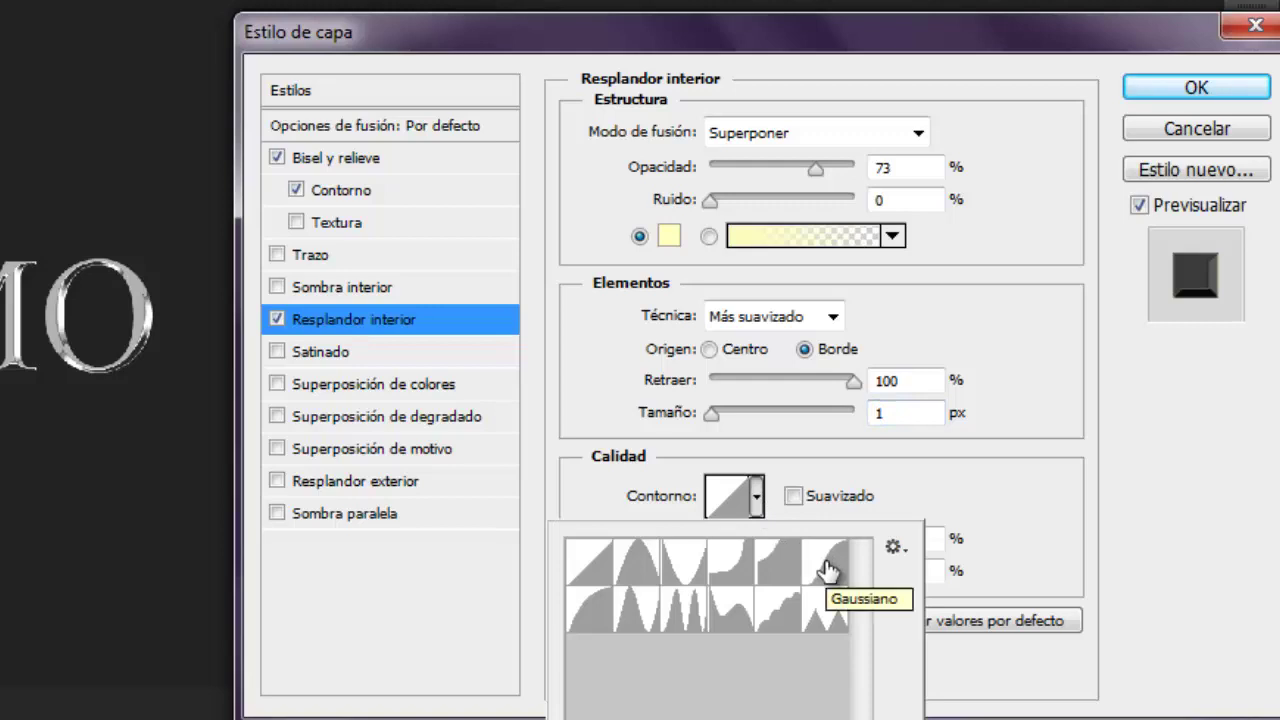
click(827, 566)
click(797, 500)
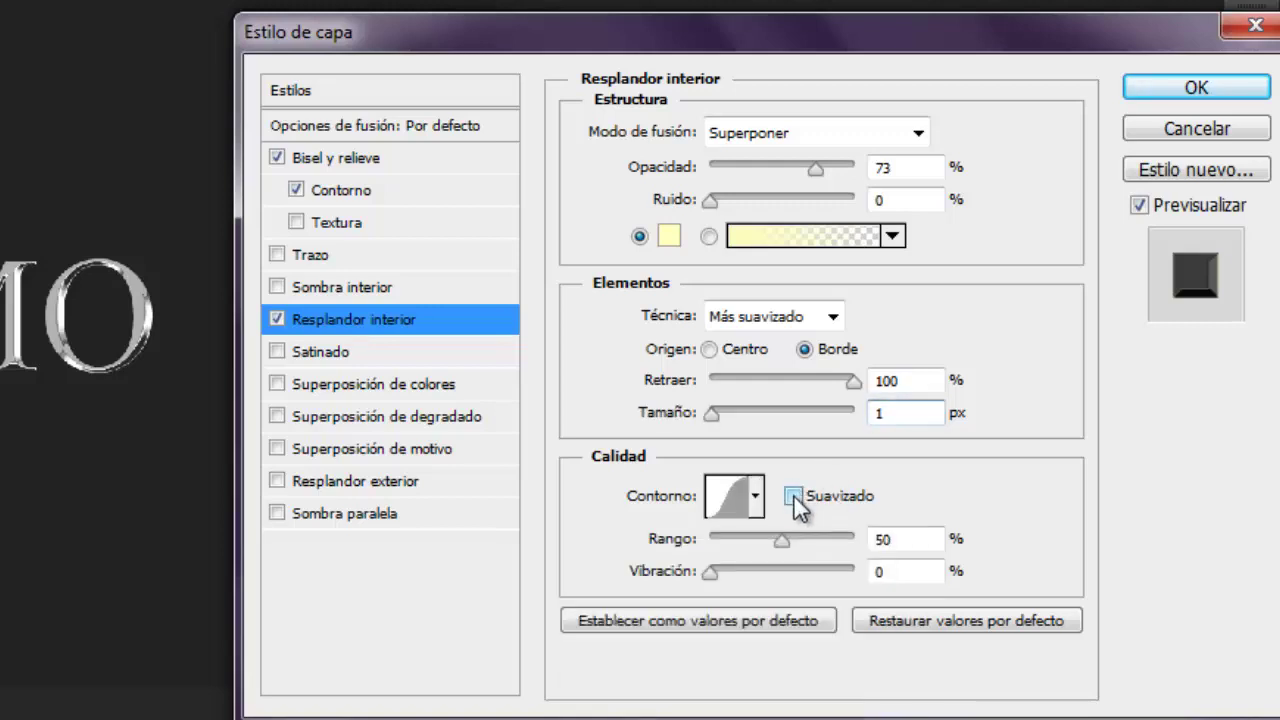
click(793, 496)
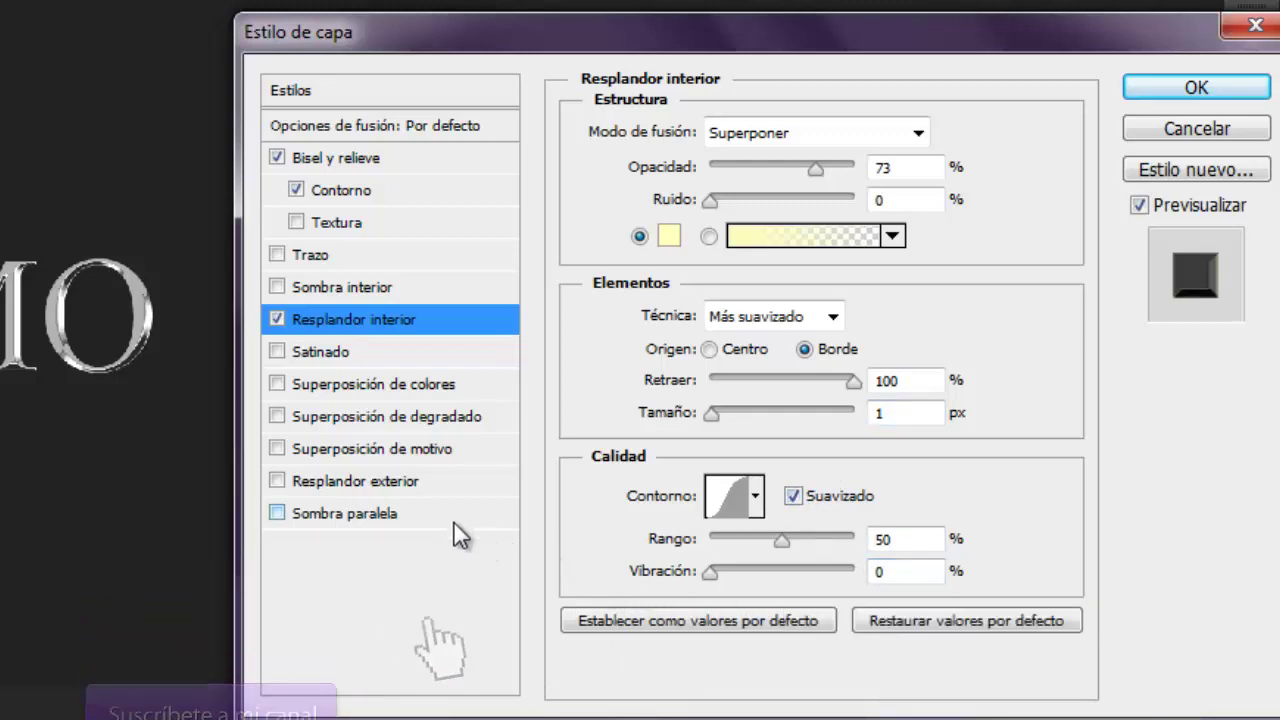
Add a pure white (ffffff) Color Overlay to CROMO's effects and apply the layer style.
click(279, 384)
click(324, 384)
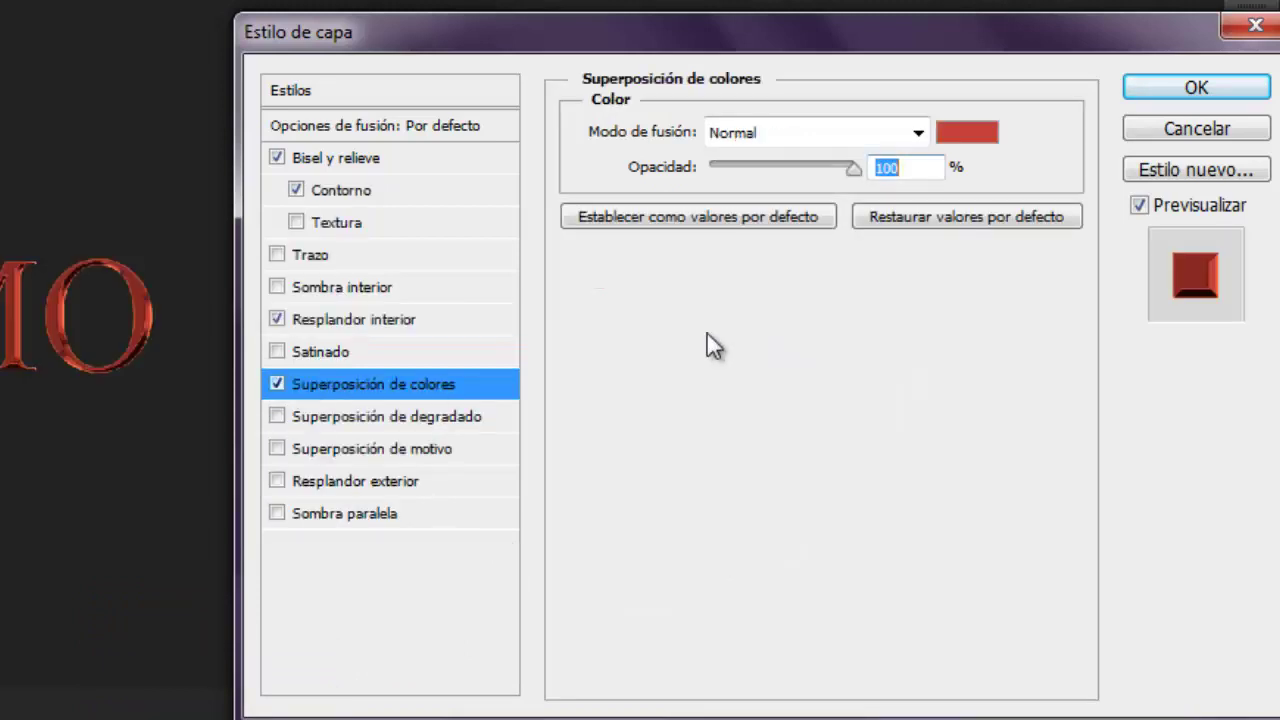
click(920, 135)
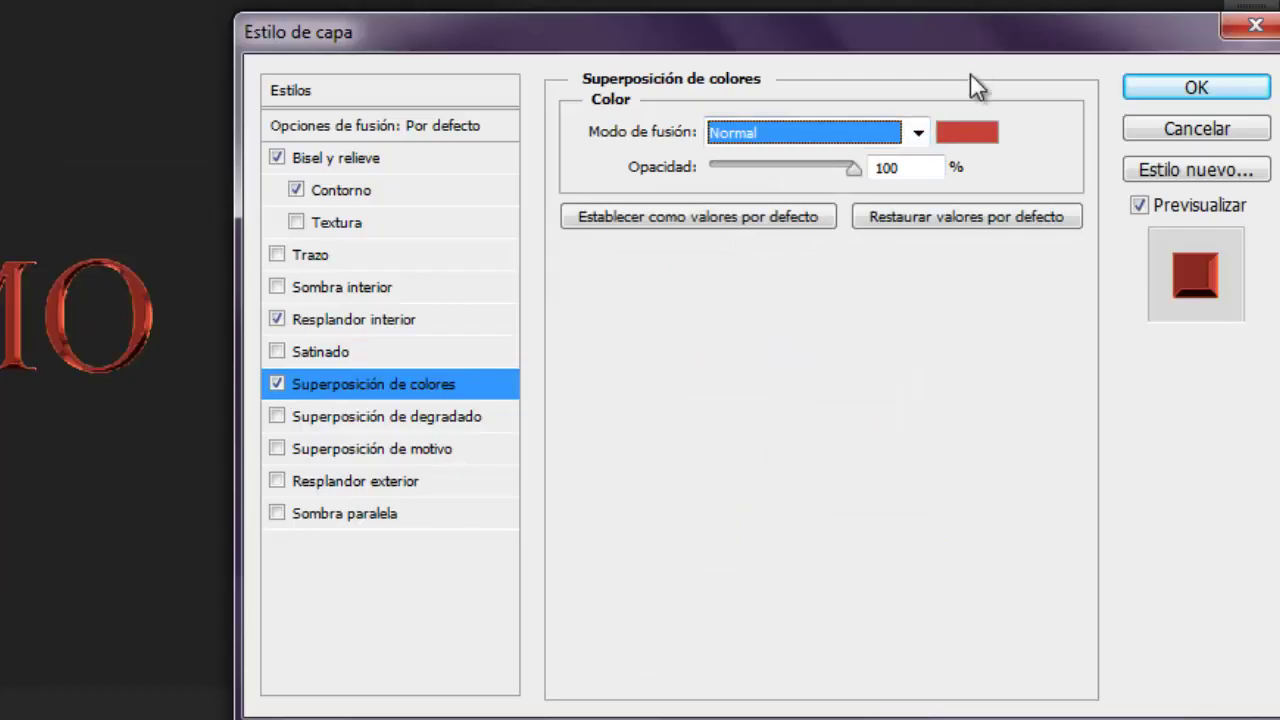
click(970, 137)
drag(5, 150, 1, 82)
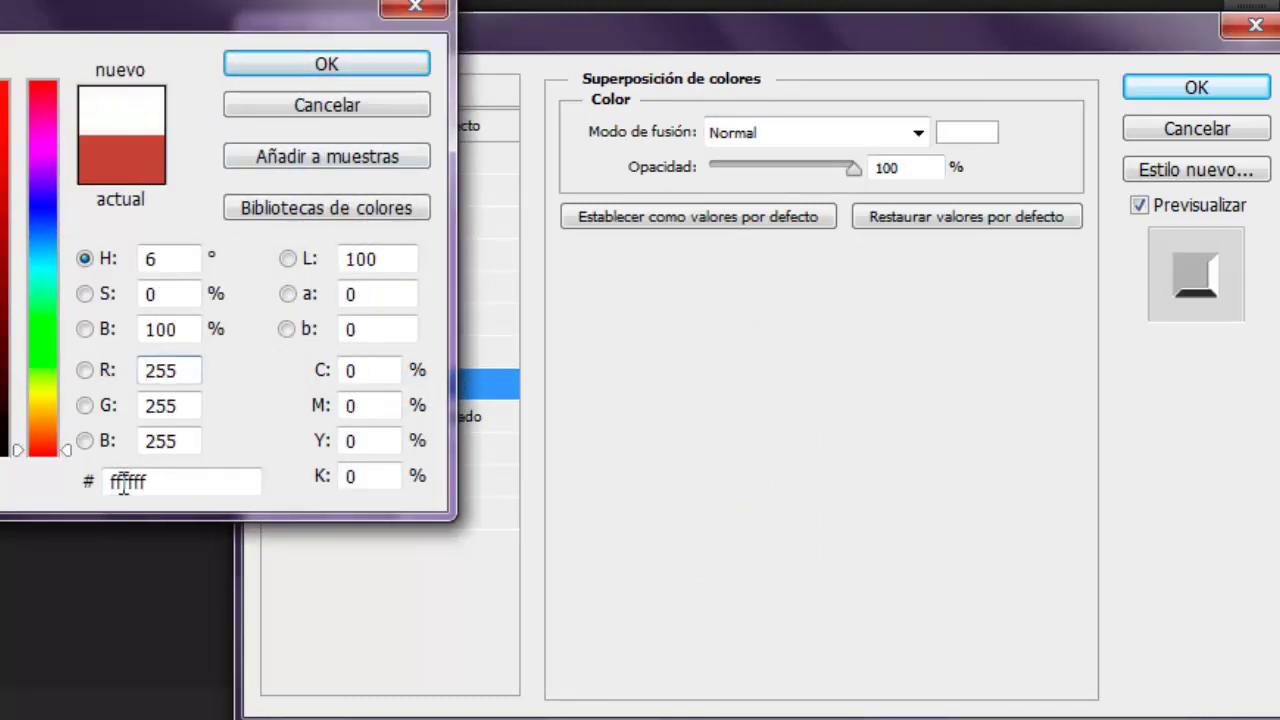
click(329, 66)
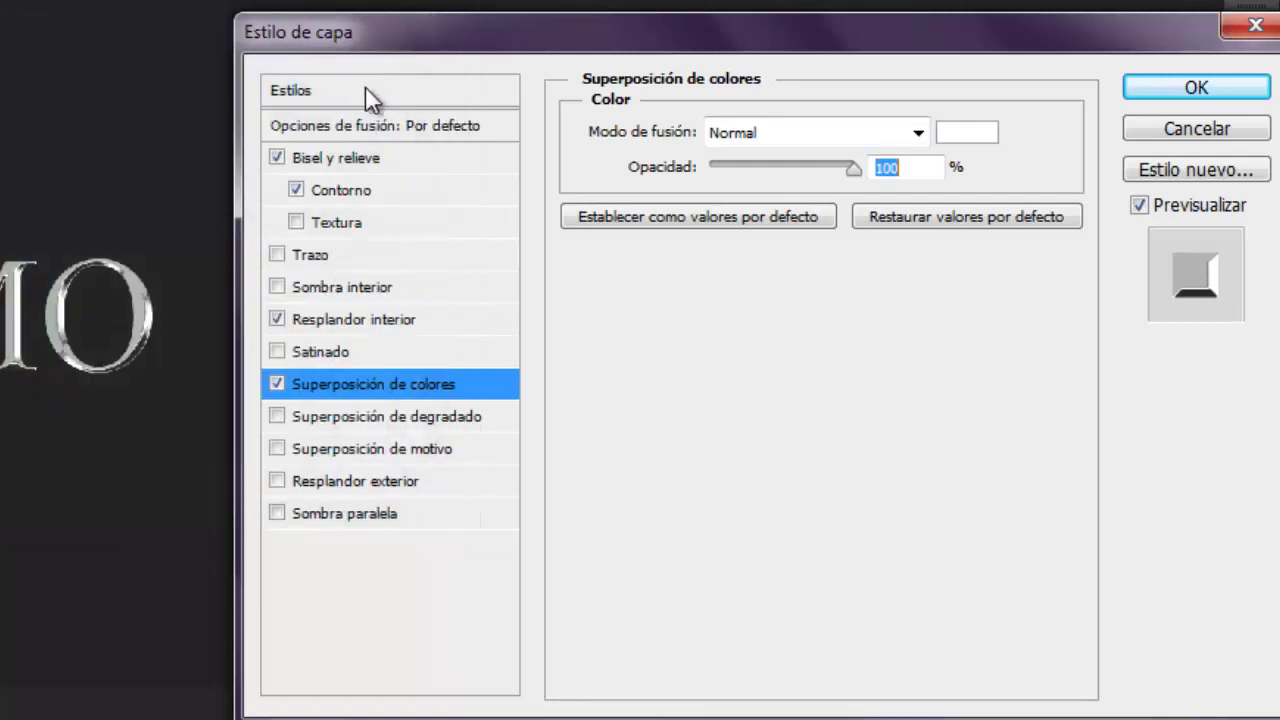
click(1190, 95)
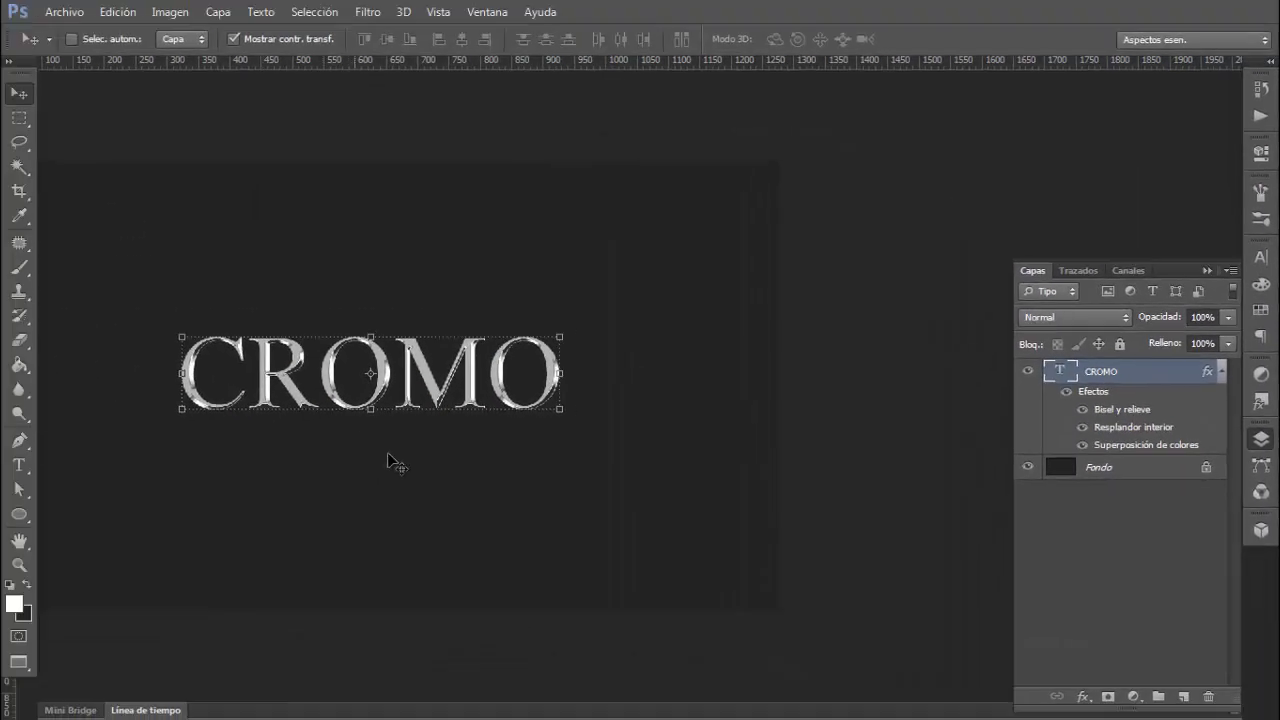
key(z)
click(387, 423)
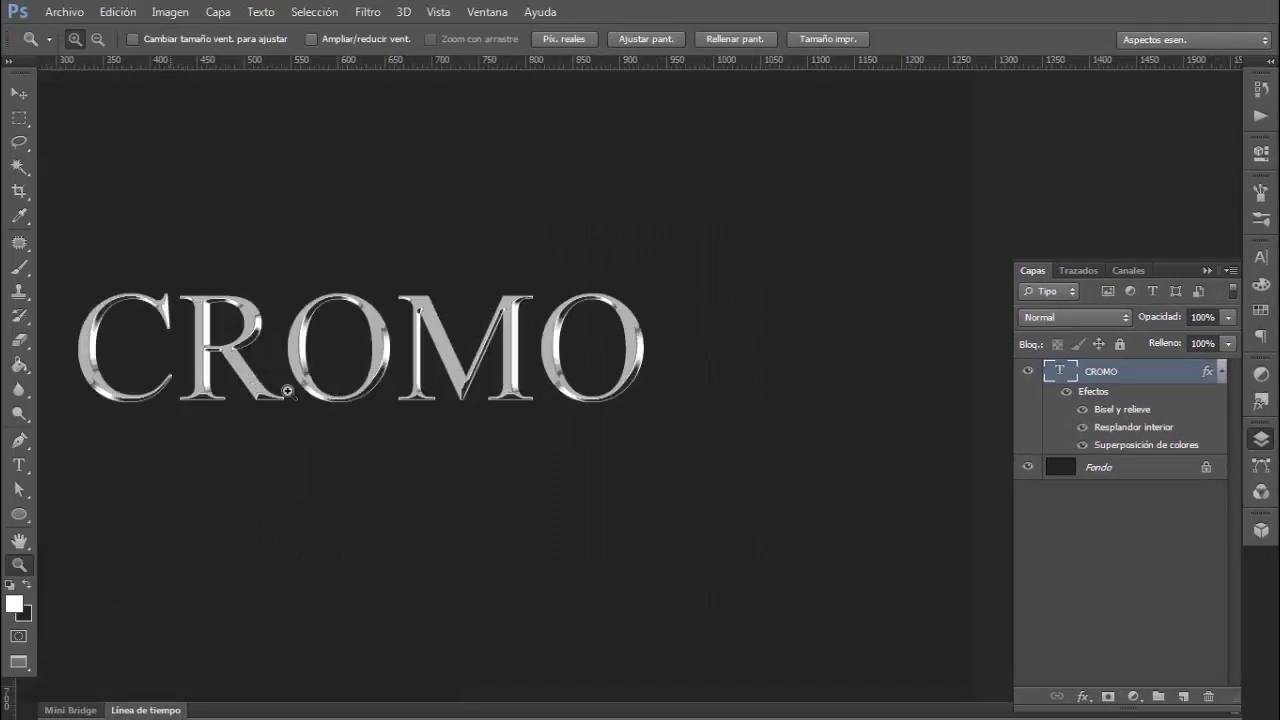
click(312, 385)
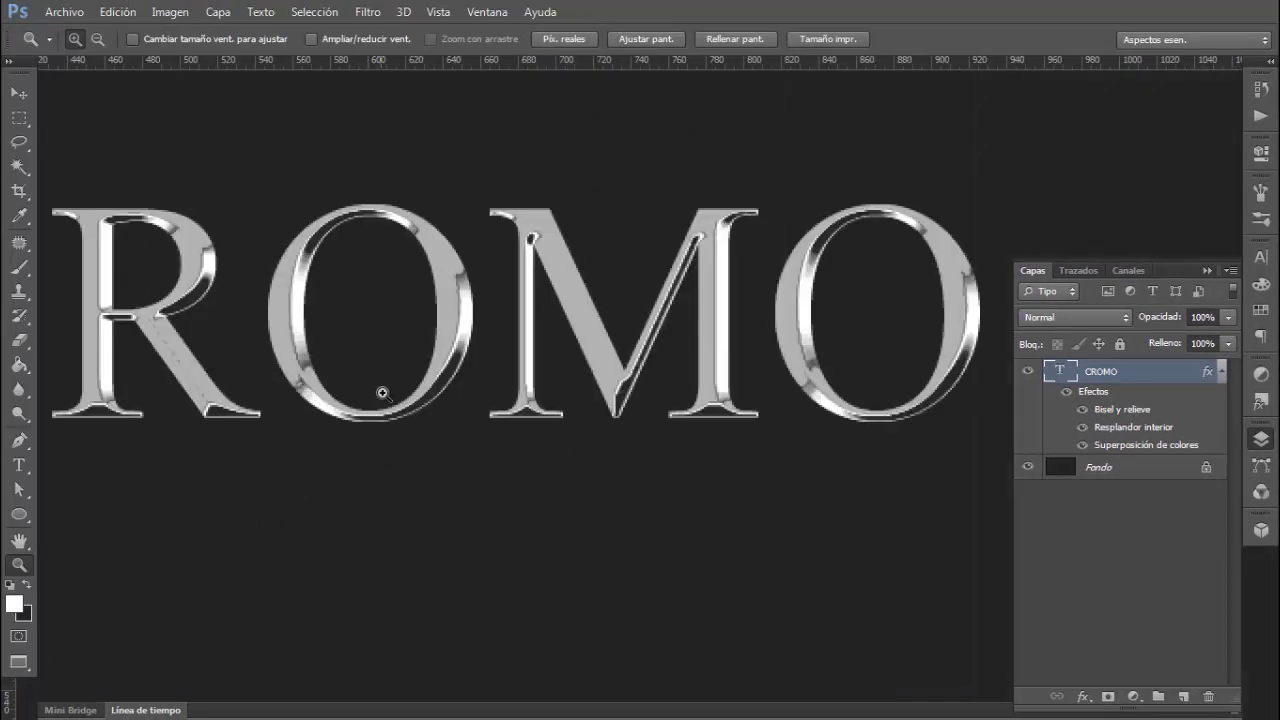
alt+click(485, 423)
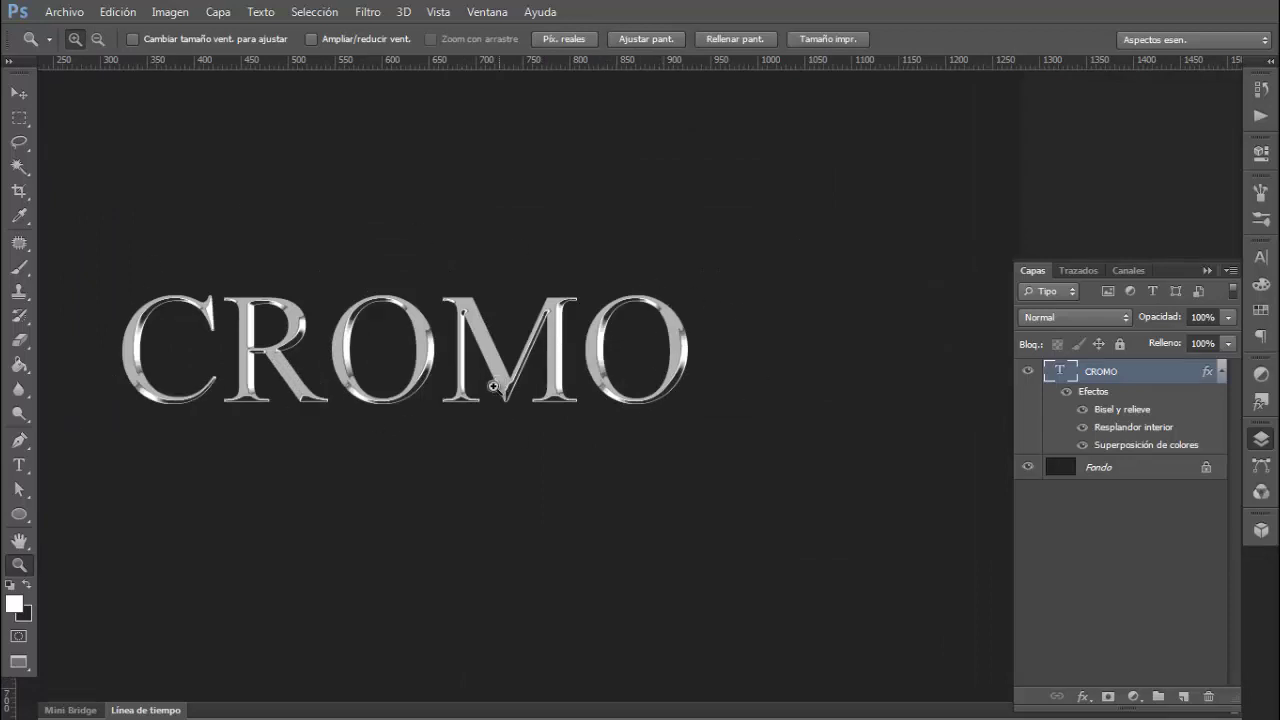
key(h)
drag(460, 400, 565, 400)
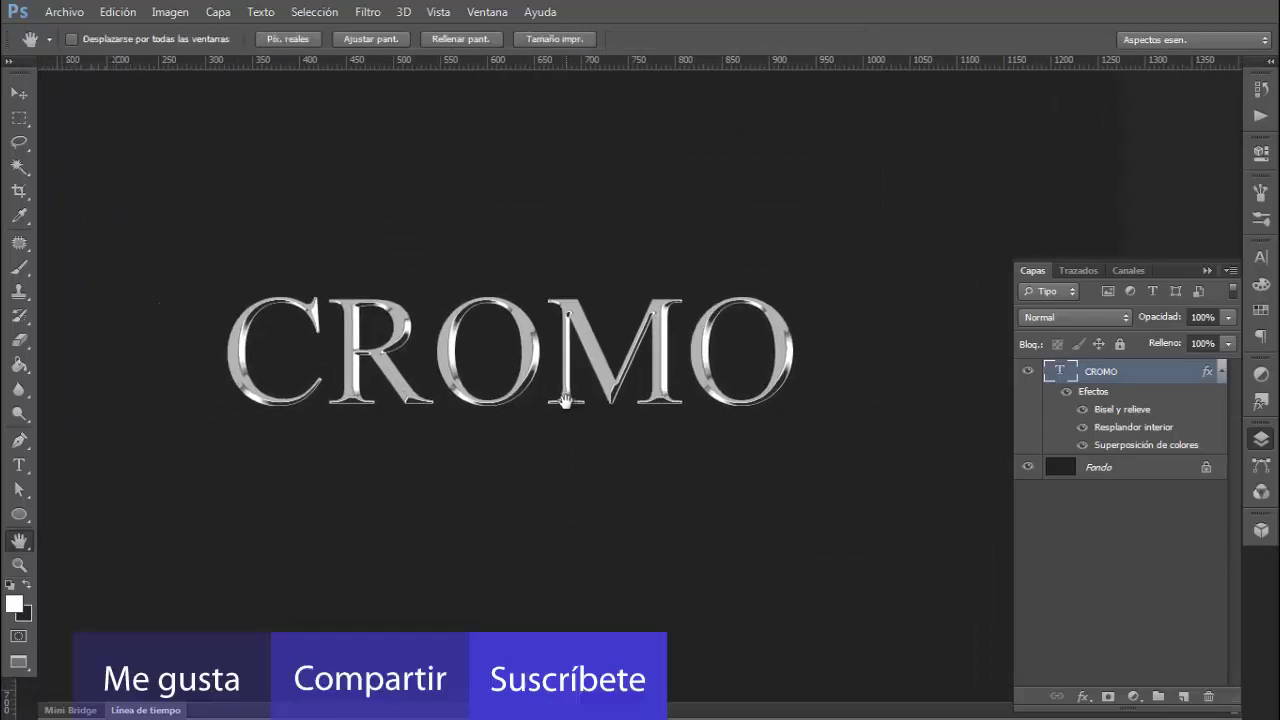